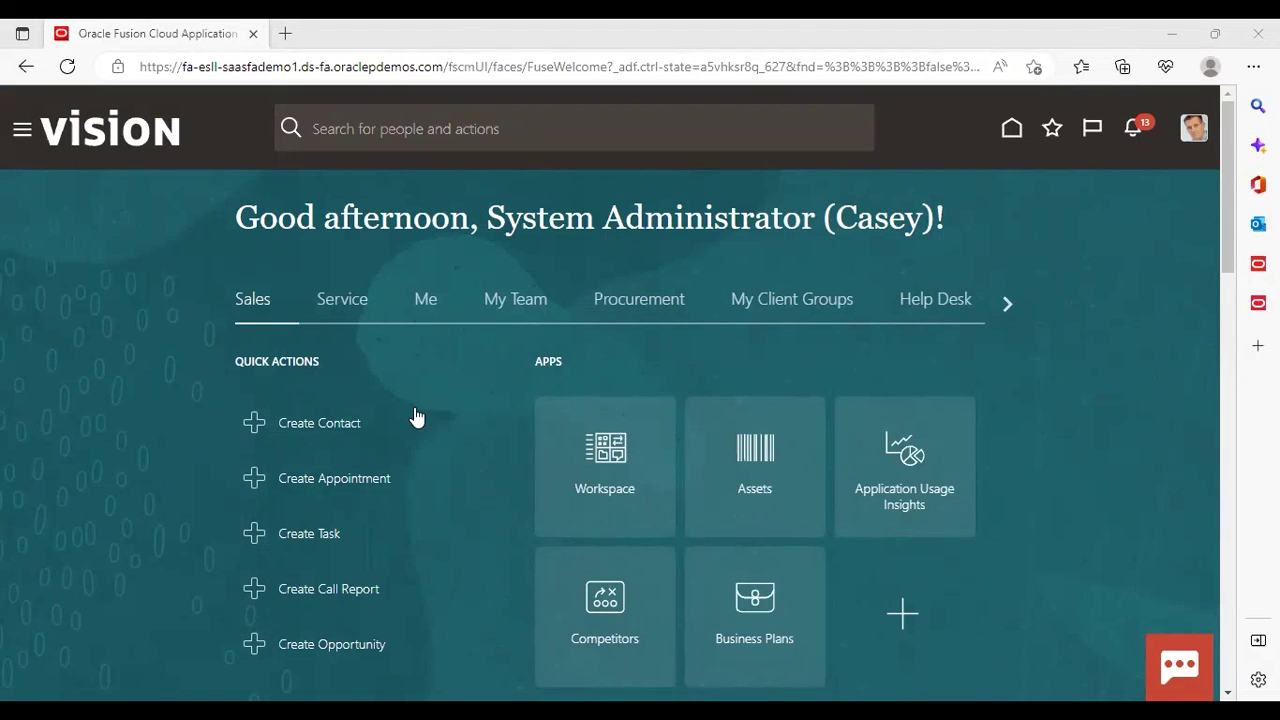
- Go to Setup and Maintenance and switch the setup offering to Financials
left_click(1194, 132)
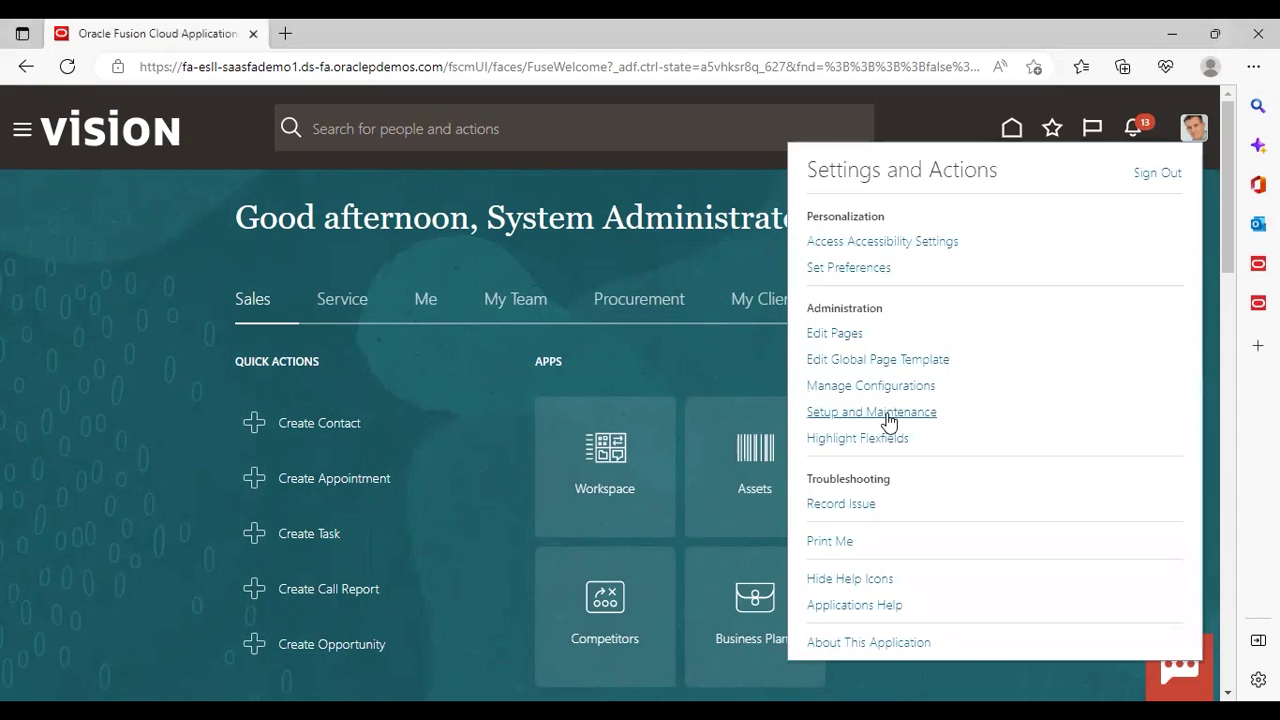
left_click(879, 414)
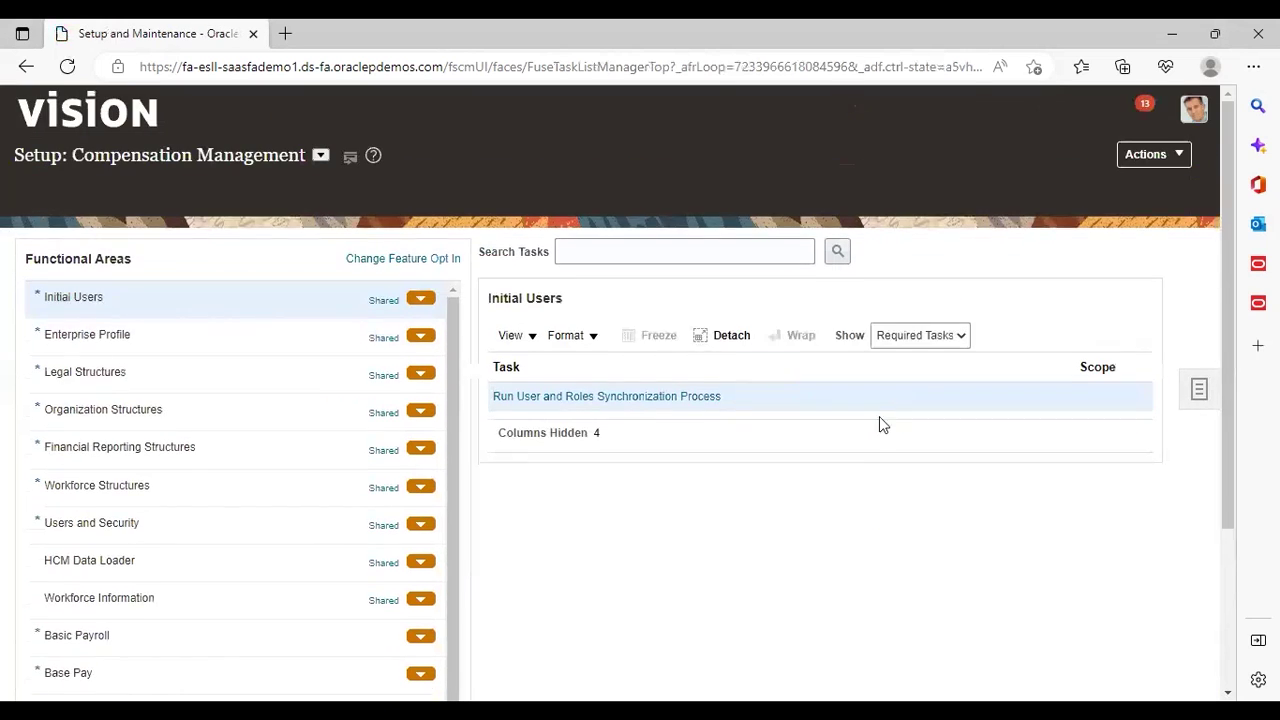
left_click(320, 155)
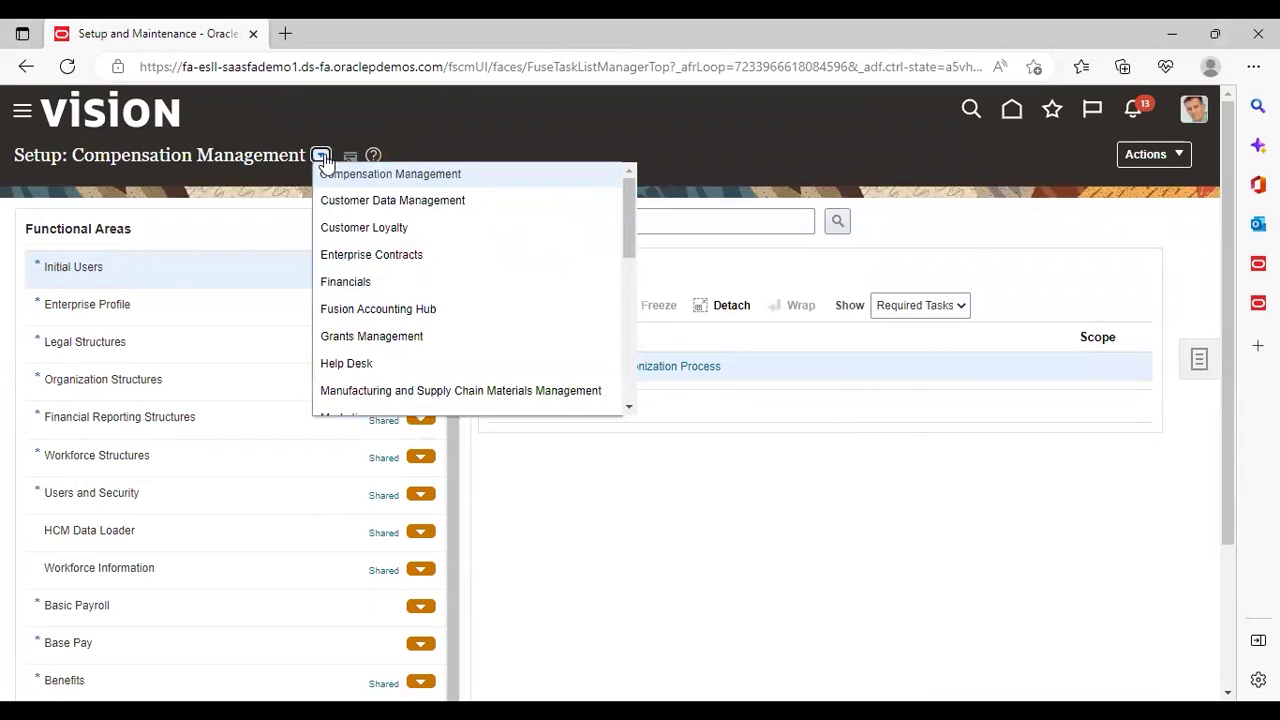
left_click(345, 282)
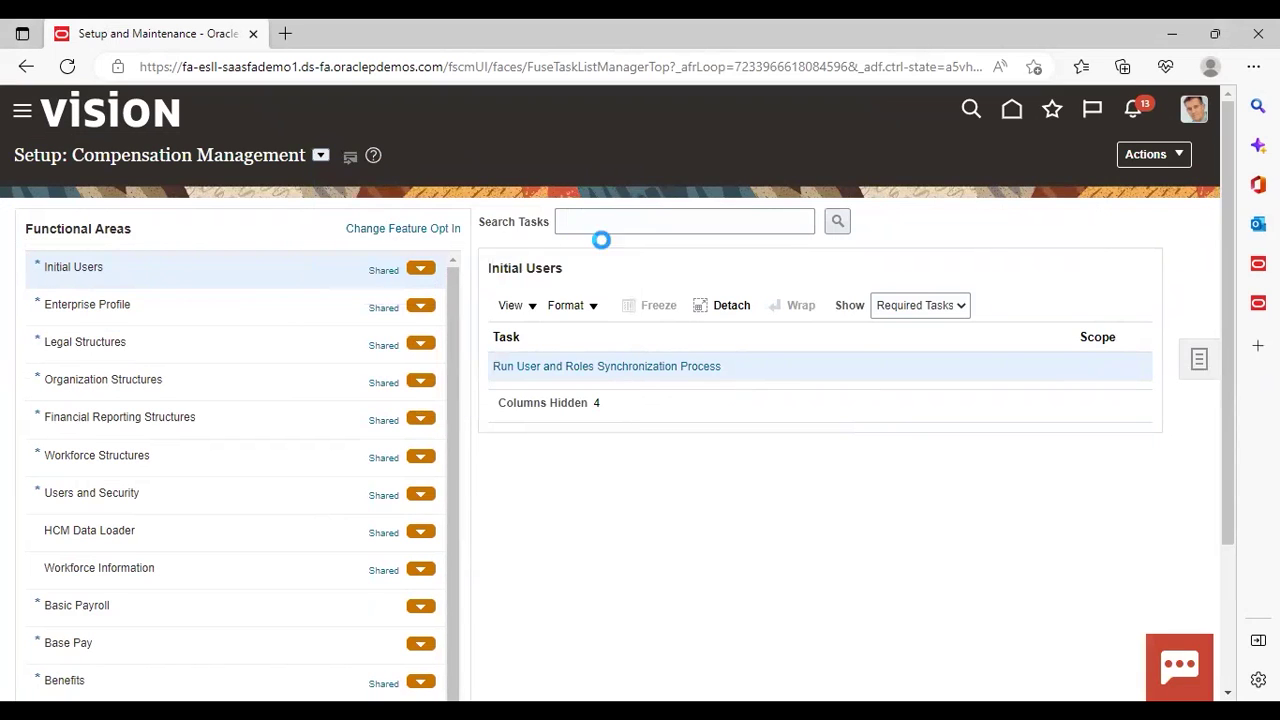
- Search the setup tasks for 'manage lease%'
left_click(682, 220)
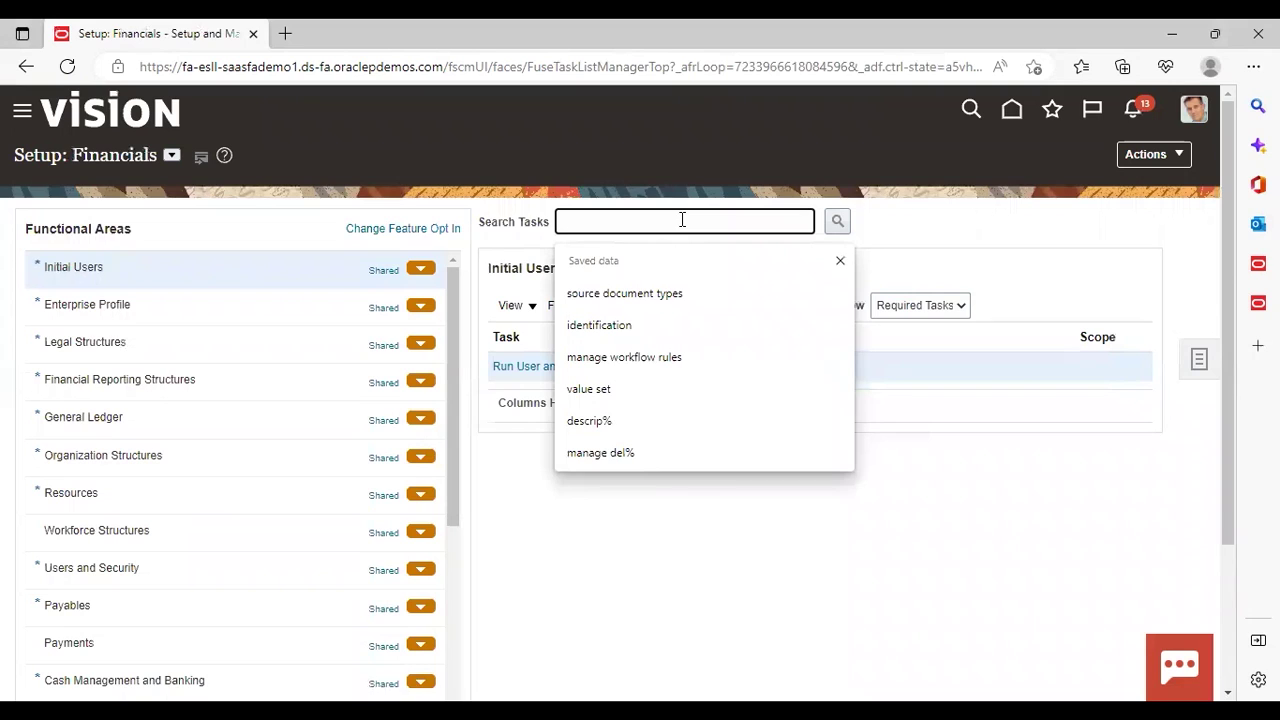
type("manage")
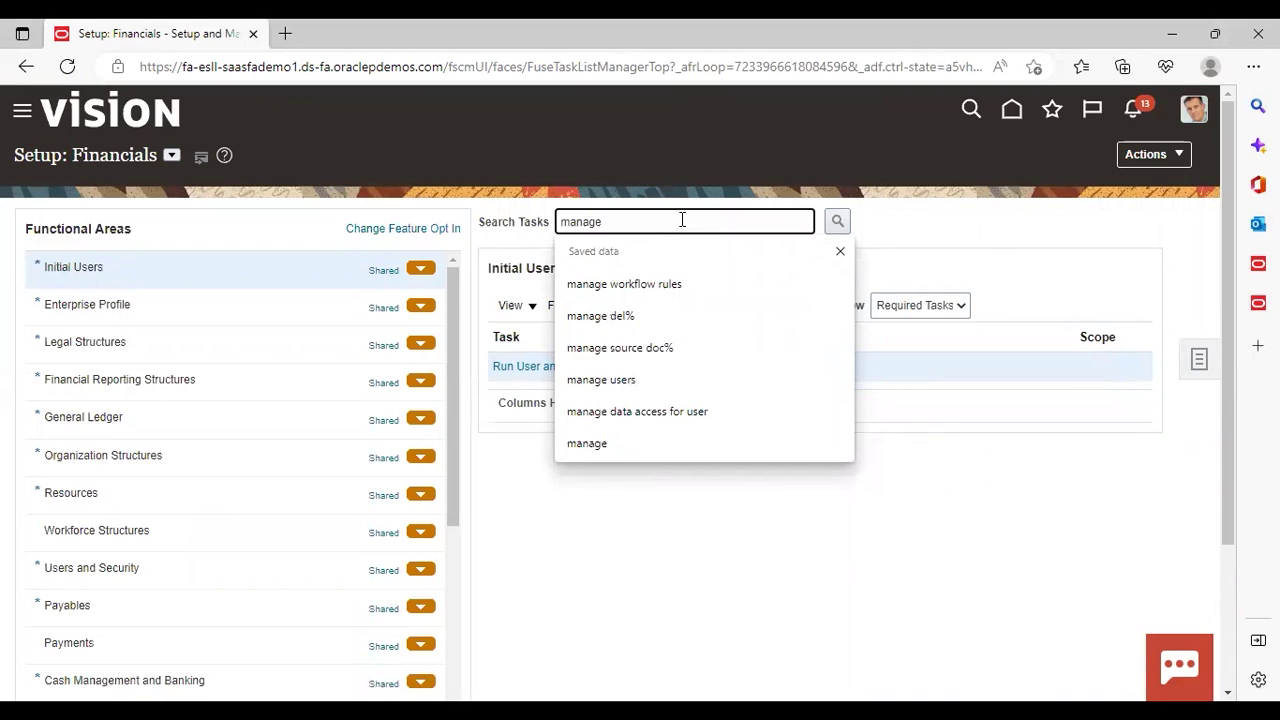
type(" lease%")
left_click(865, 221)
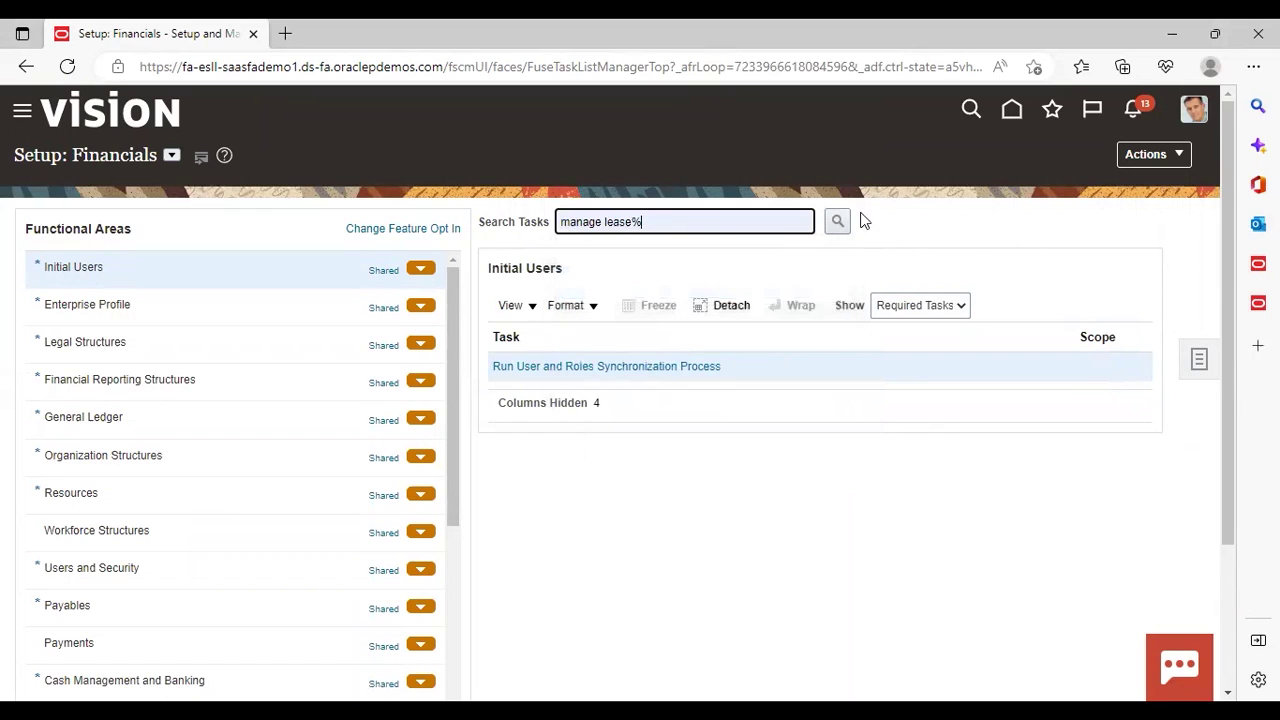
left_click(838, 221)
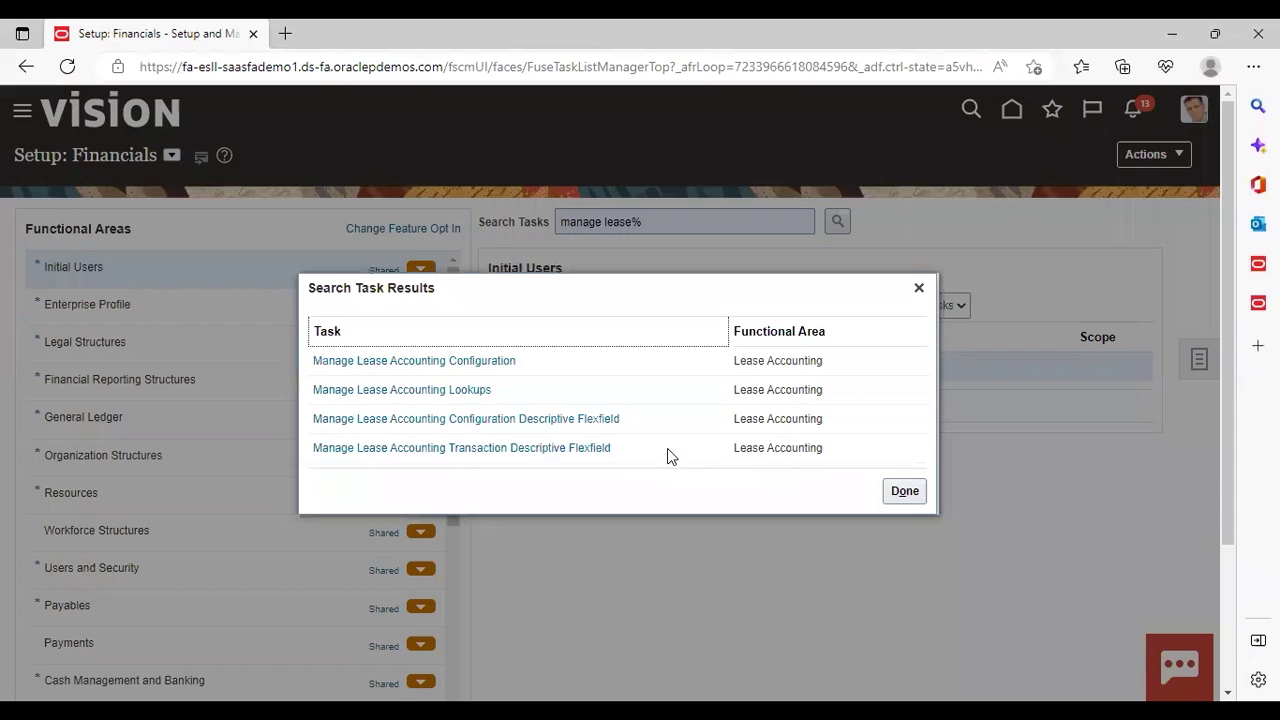
- From the Lease Accounting tasks, open Manage Lease Accounting Configuration, keeping the Search System Options search type
left_click(419, 361)
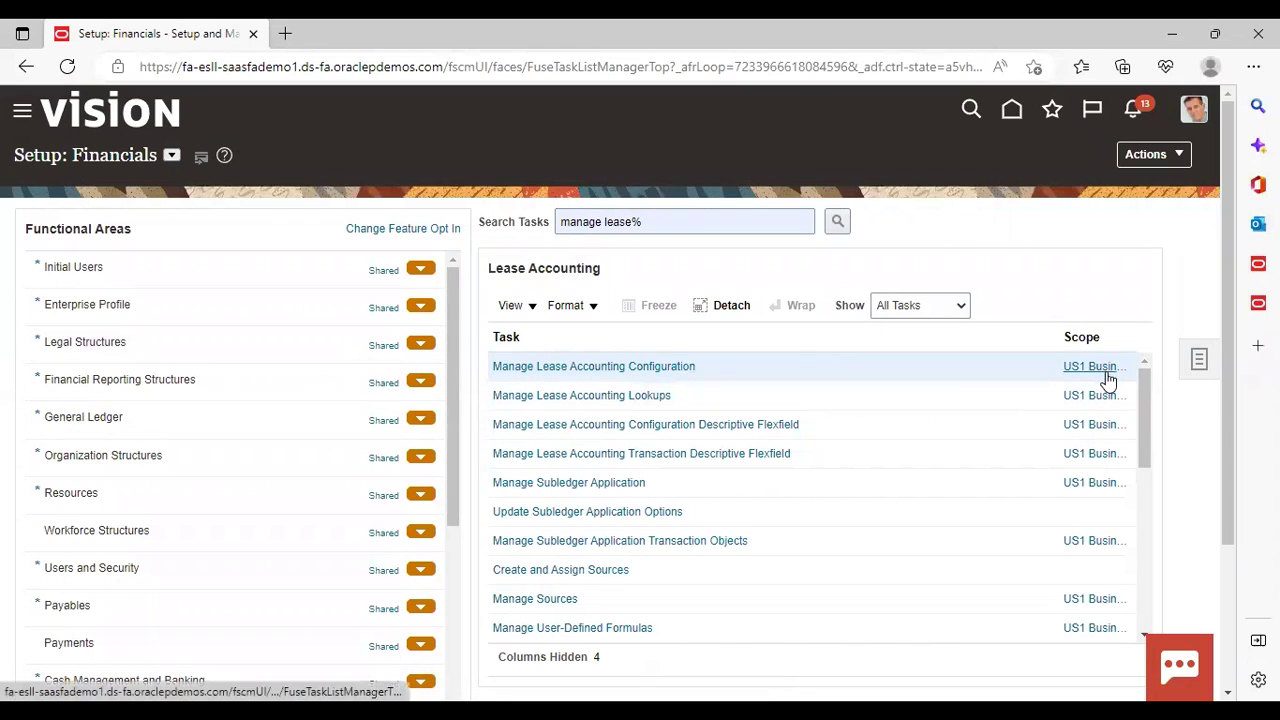
mouse_move(1108, 379)
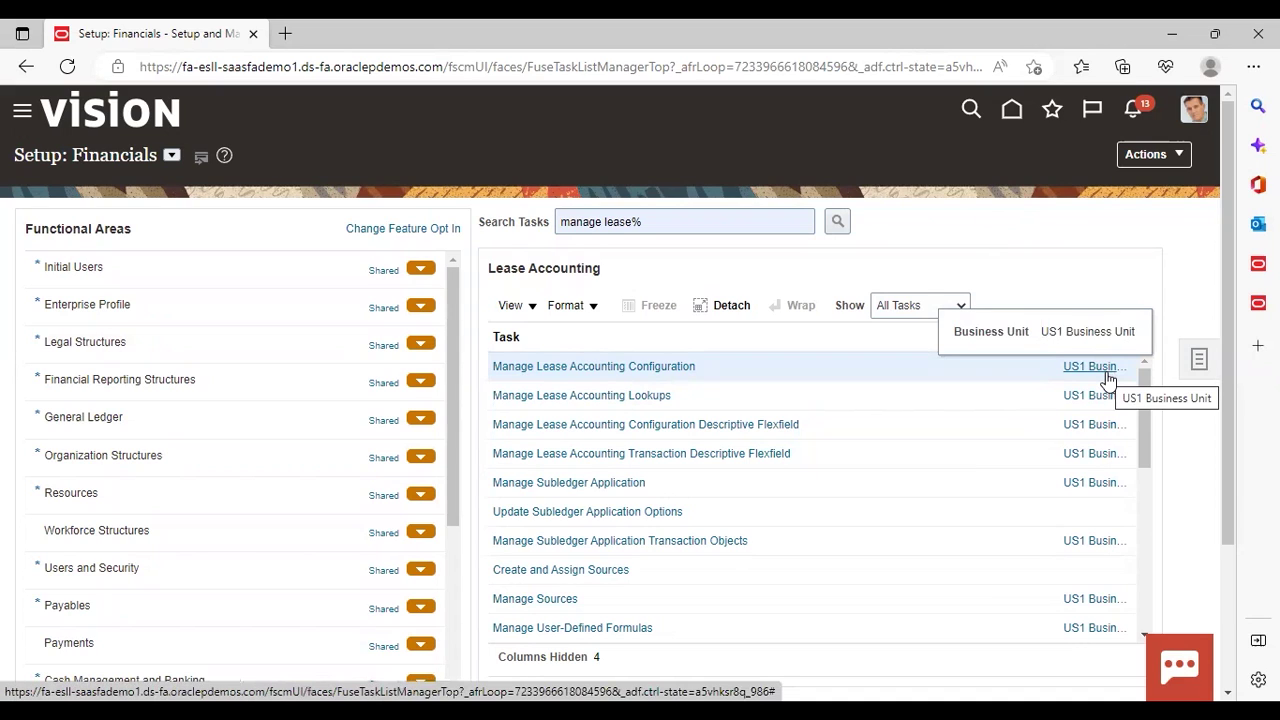
left_click(592, 366)
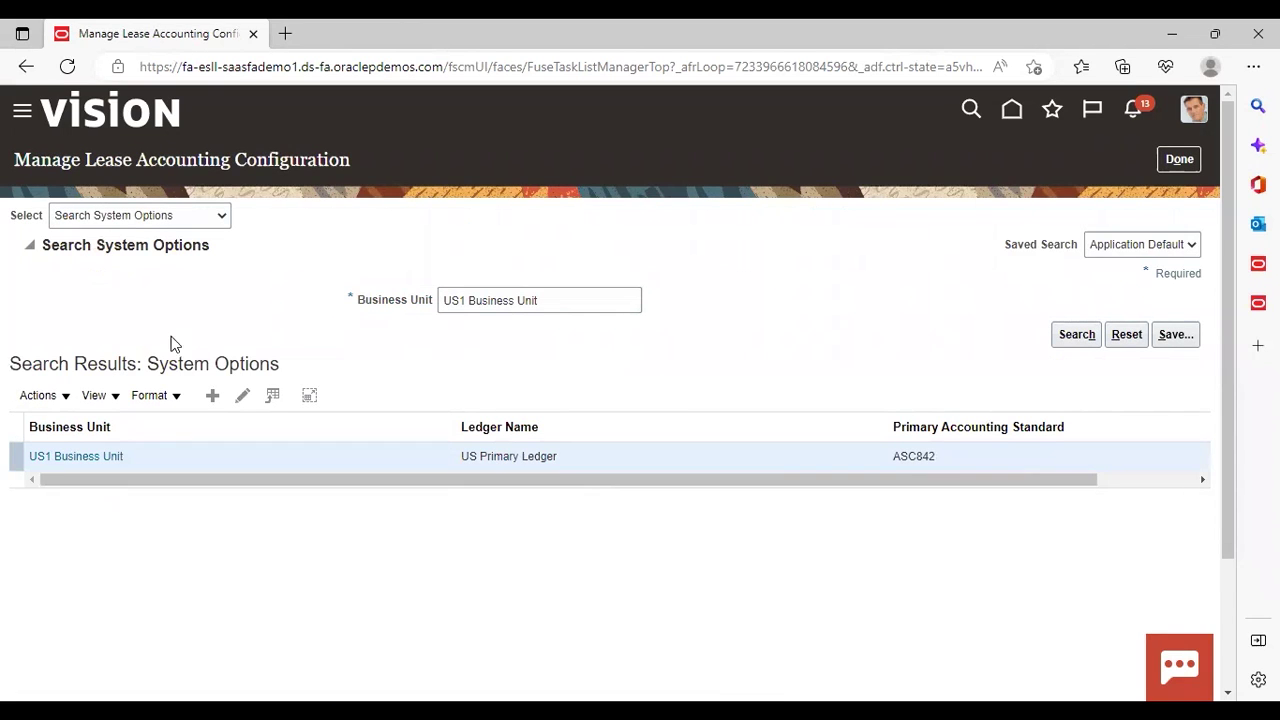
left_click(223, 216)
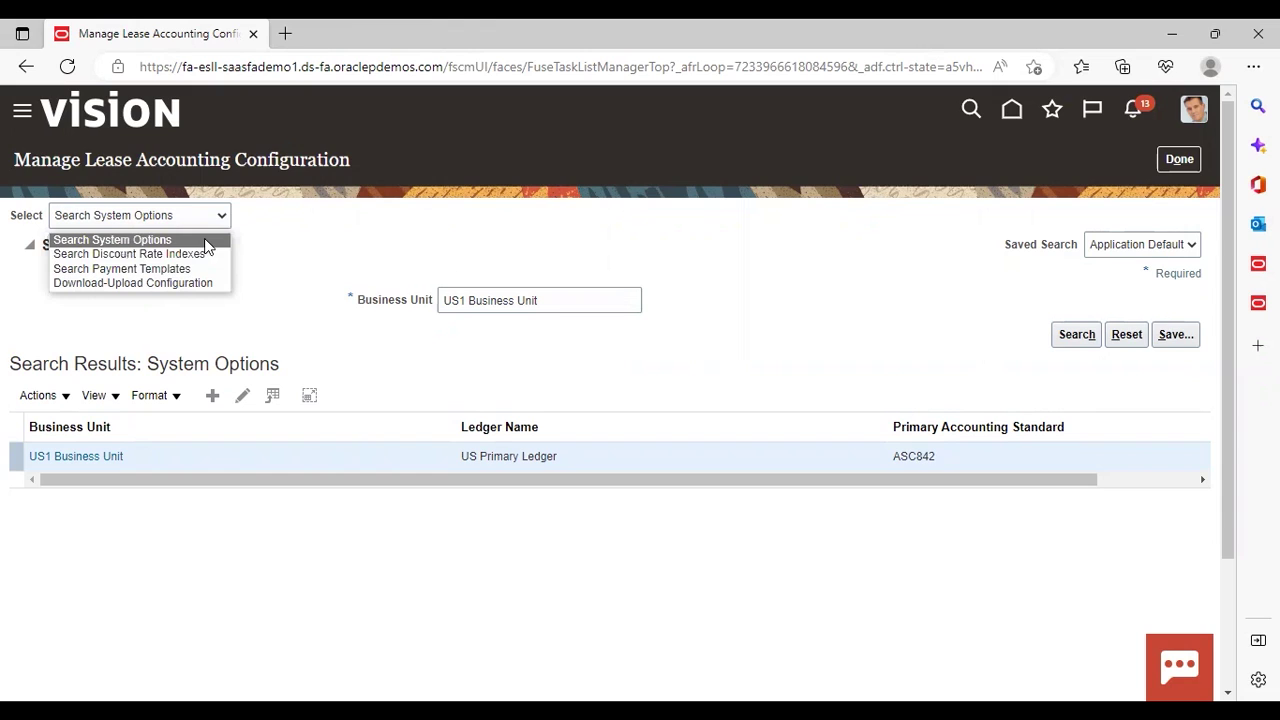
left_click(263, 282)
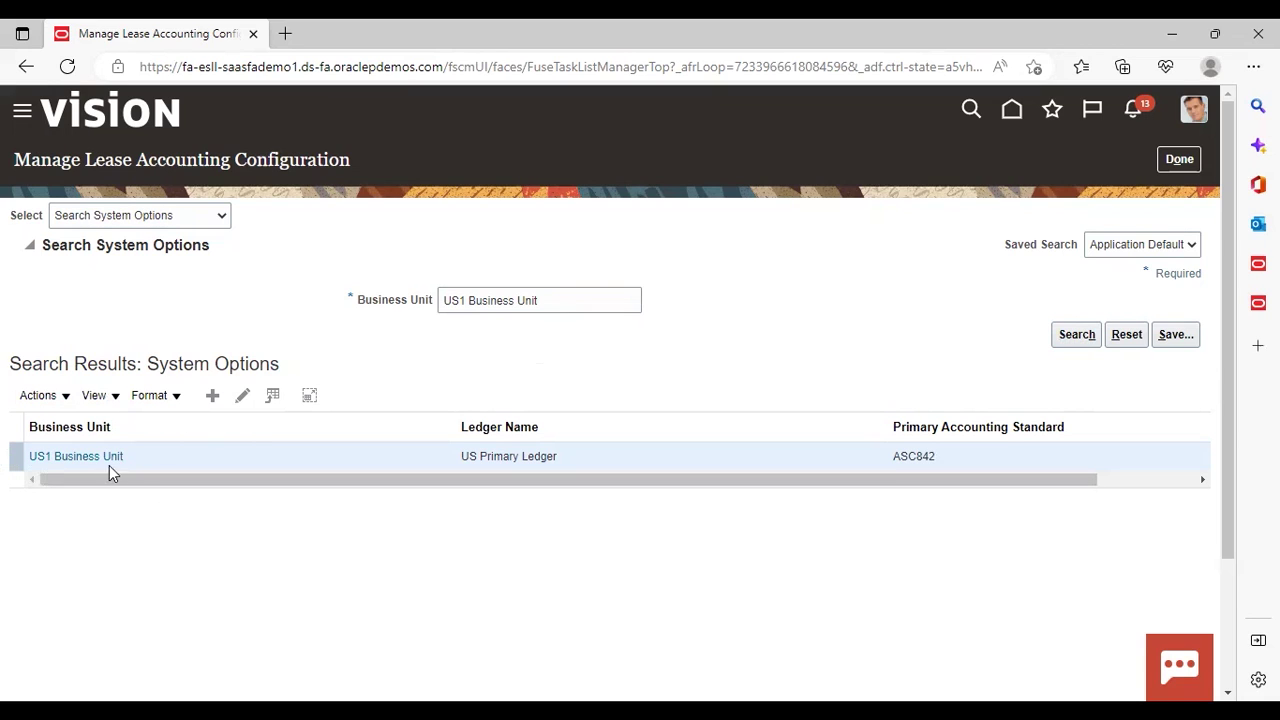
- Edit the US1 Business Unit system options, leaving Auto Lease Numbering at No
left_click(242, 395)
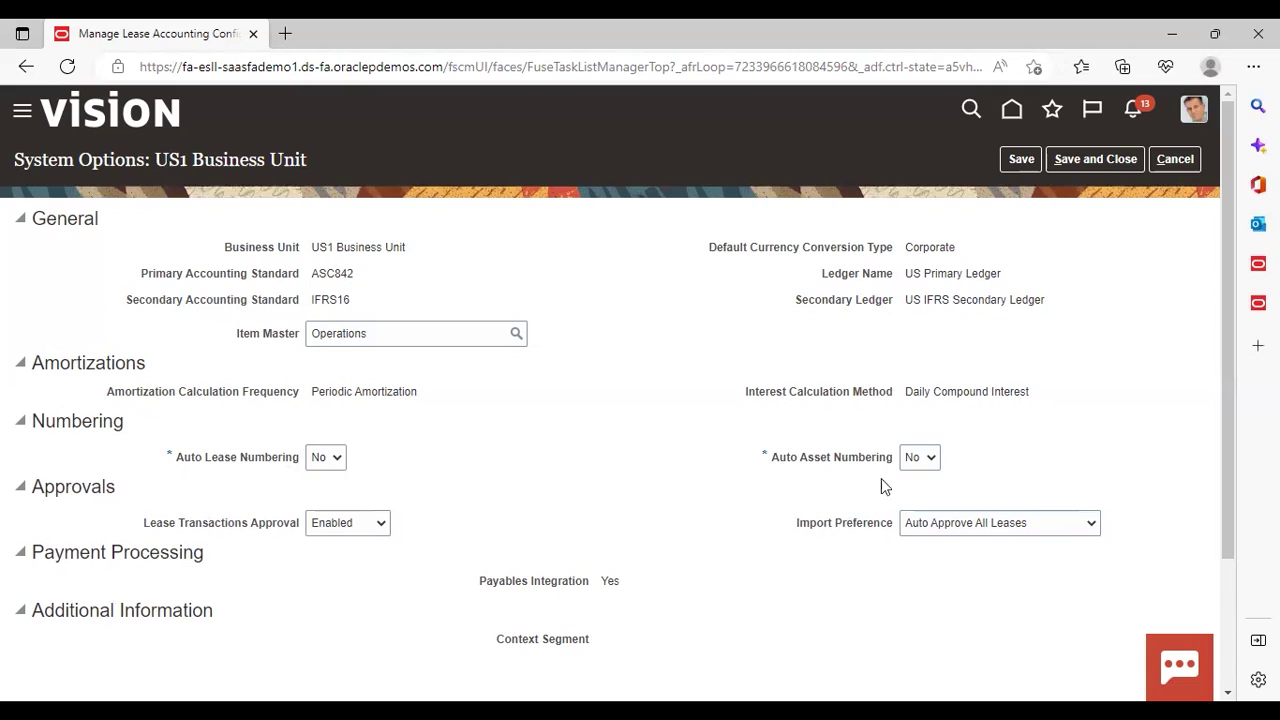
left_click(340, 458)
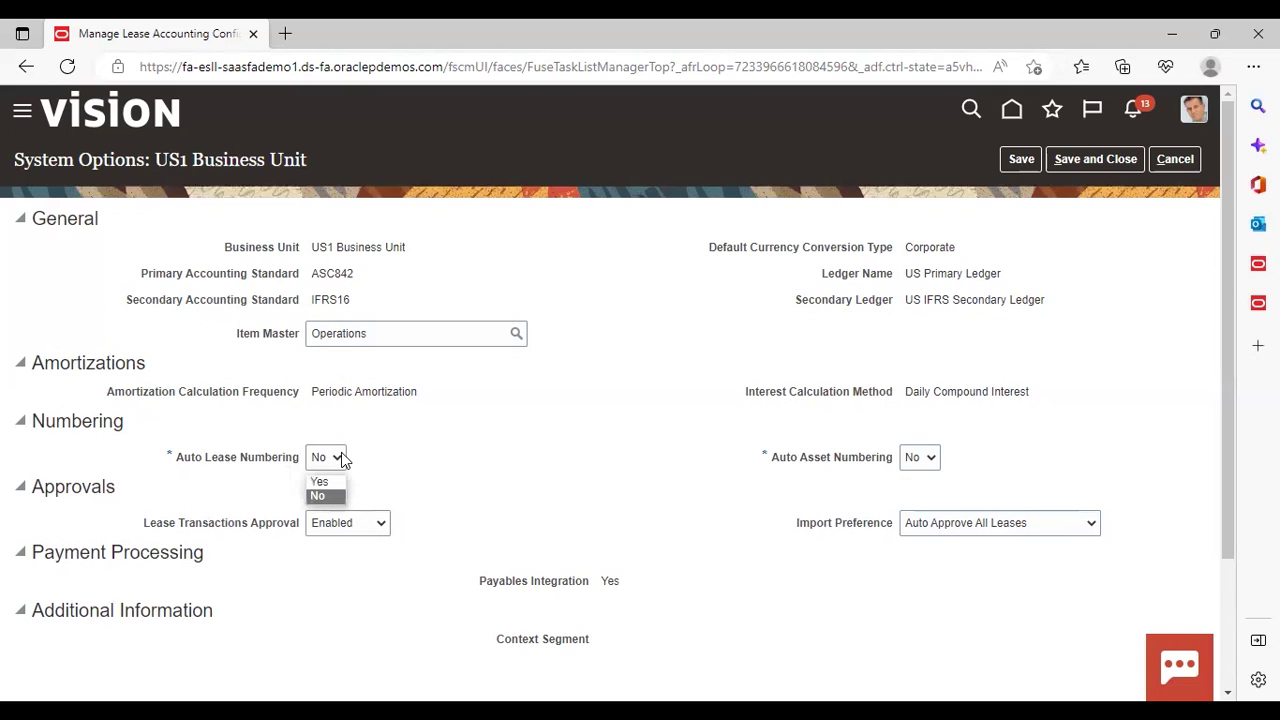
left_click(341, 458)
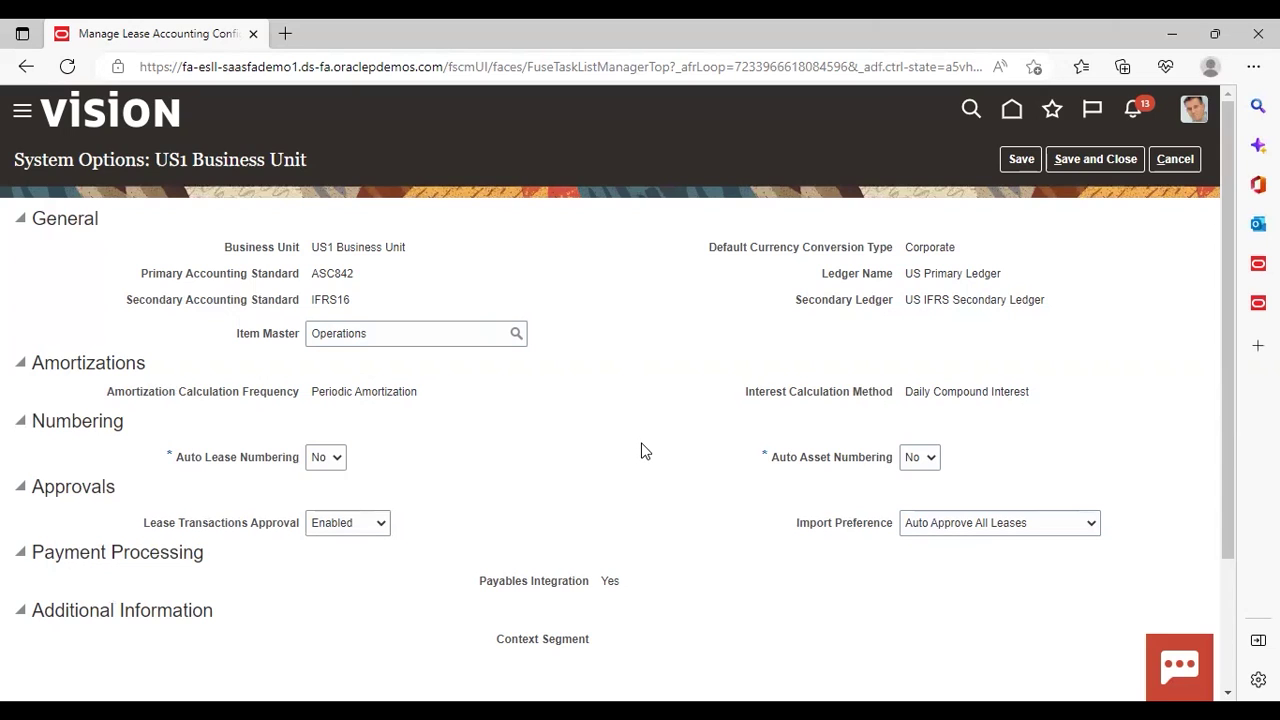
- Cancel the system options and open the Manage Lease Accounting Configuration Descriptive Flexfield task
left_click(1175, 157)
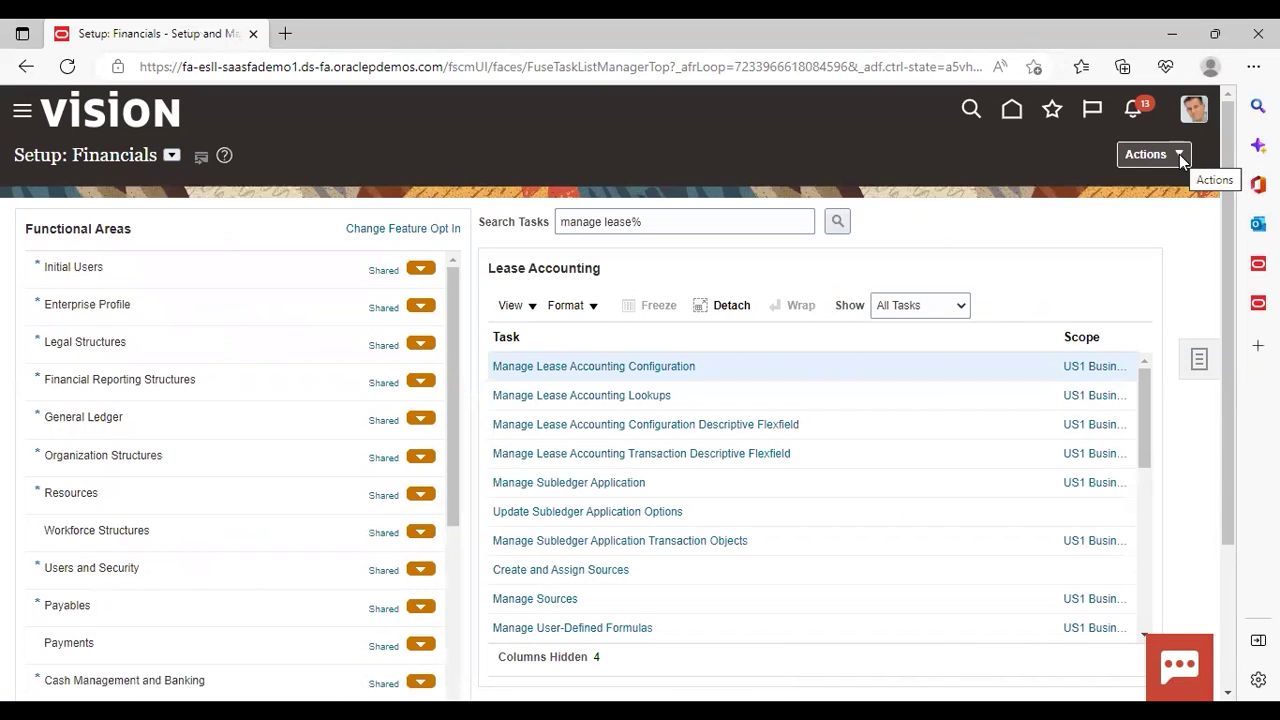
left_click(659, 424)
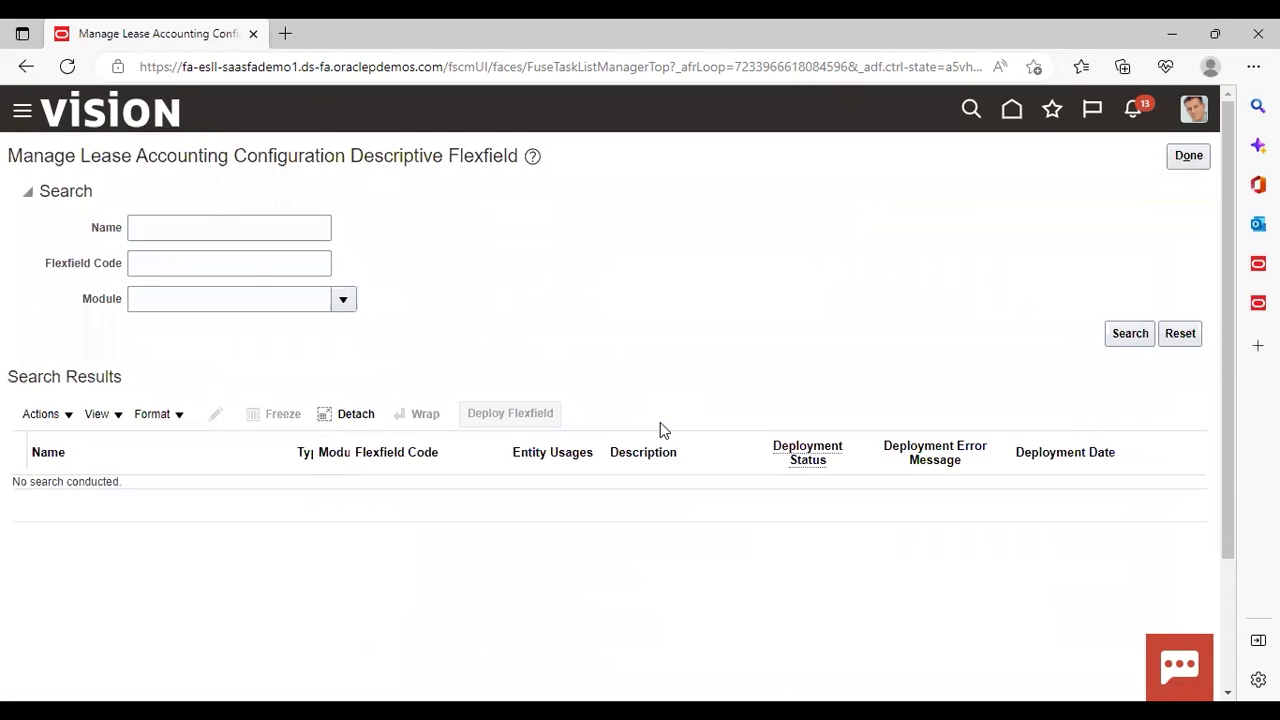
- Search flexfields named 'payment' and open Payment Templates Descriptive Flexfield for editing
left_click(230, 226)
type("paymmem")
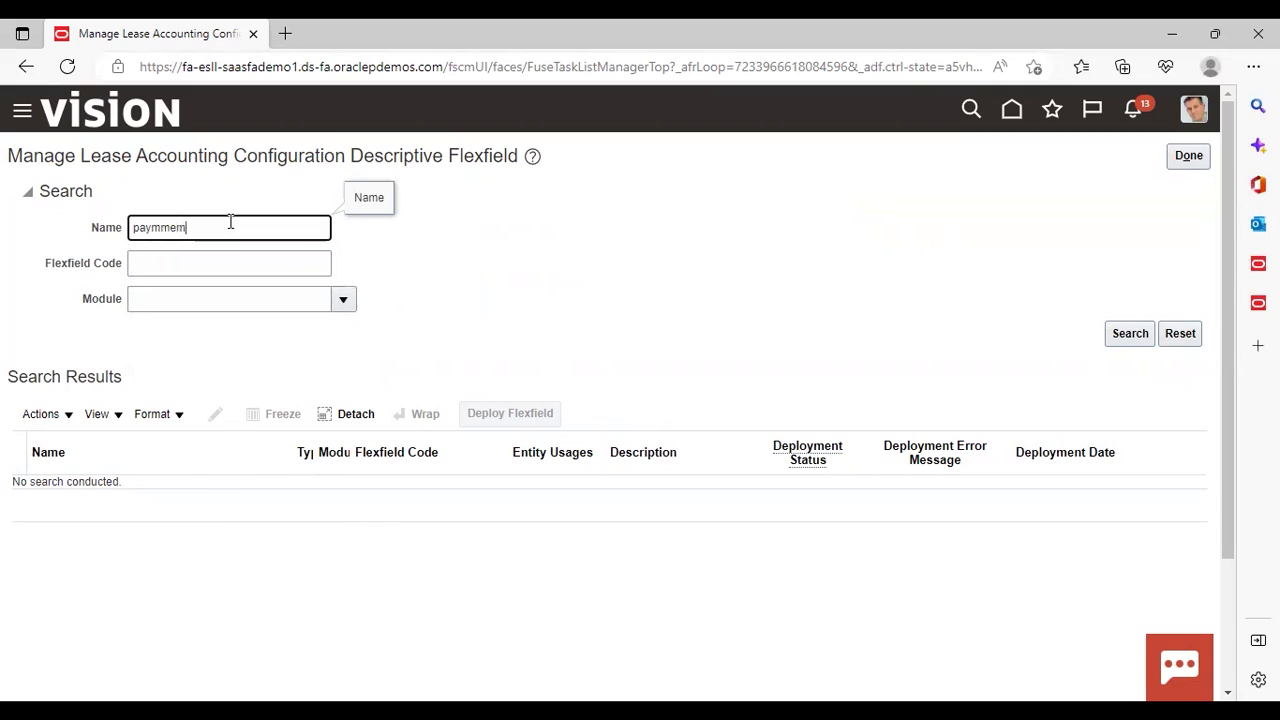
key("BackSpace")
key("BackSpace")
key("BackSpace")
key("BackSpace")
key("BackSpace")
key("BackSpace")
type("payment")
key("Return")
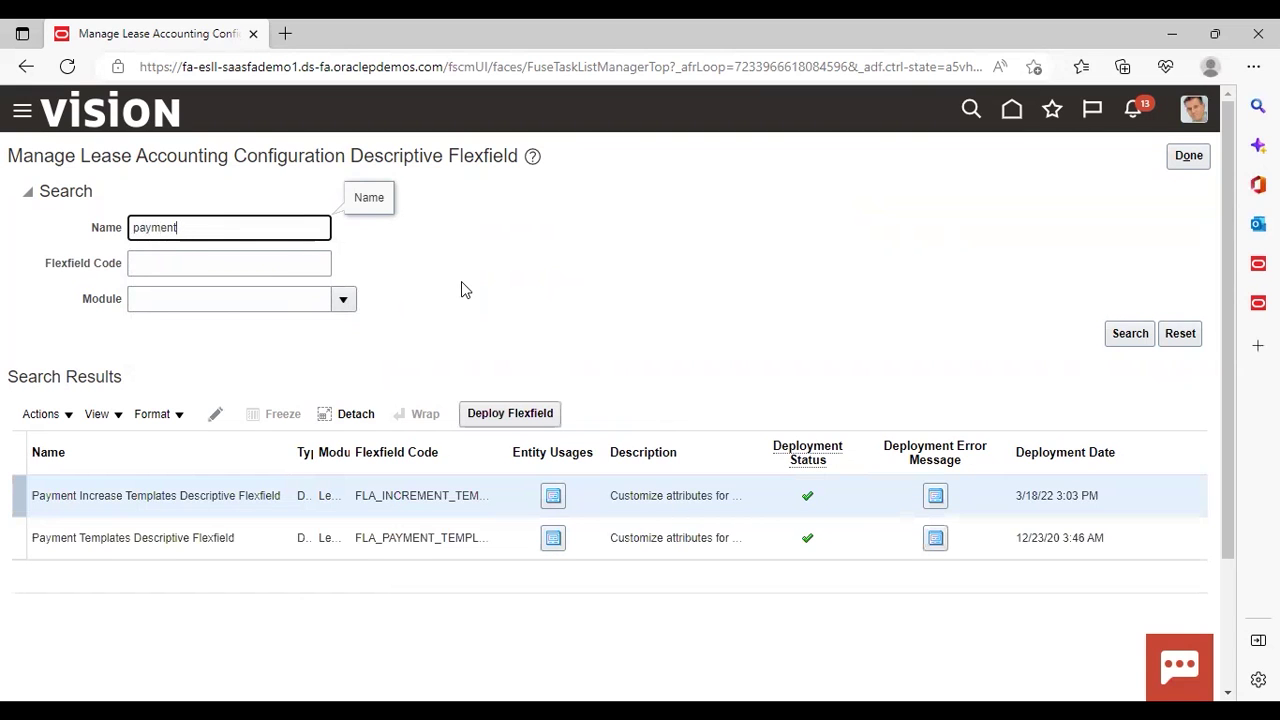
left_click(226, 538)
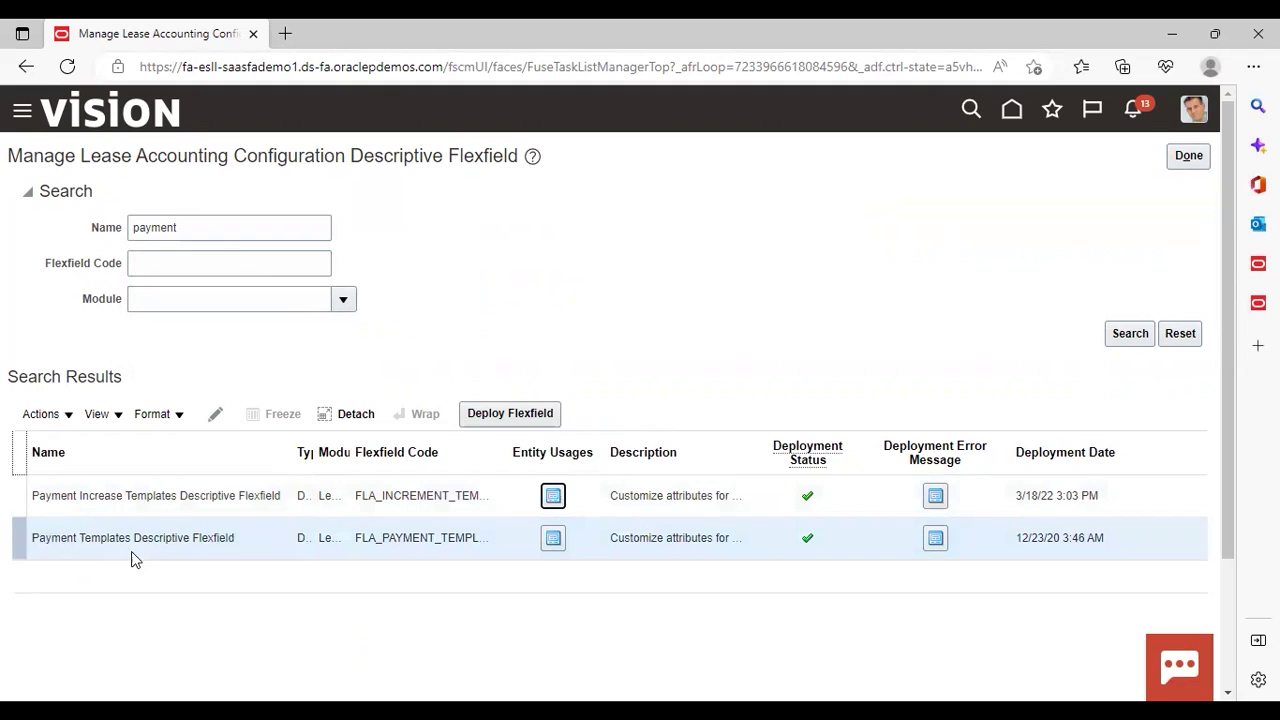
left_click(195, 546)
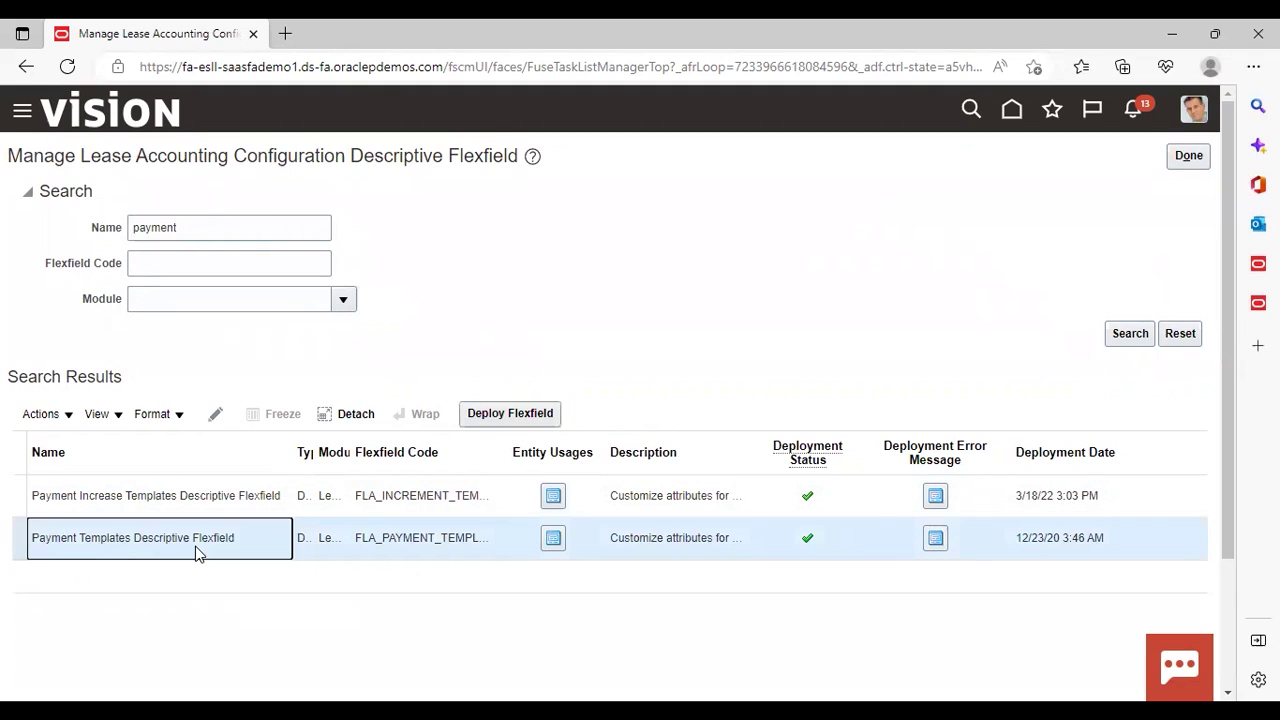
left_click(216, 412)
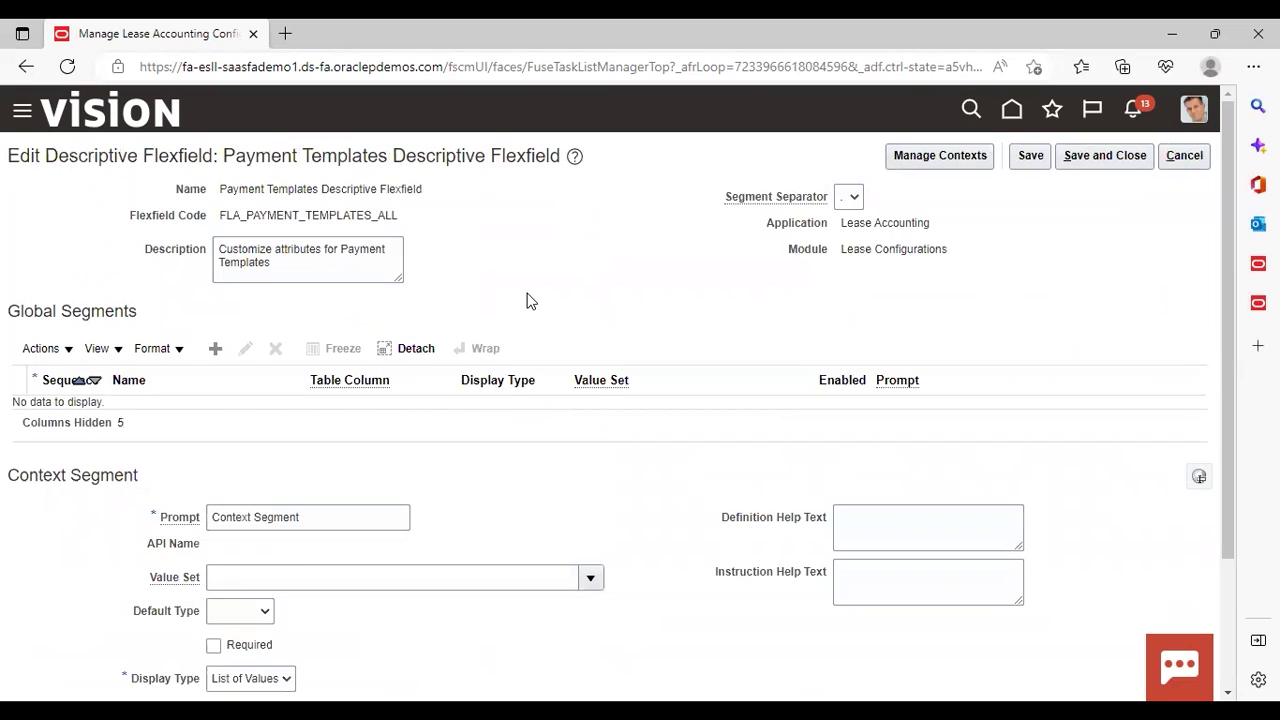
- Create and save a context with display name 'Payment template DFF', letting the codes auto-fill
left_click(941, 165)
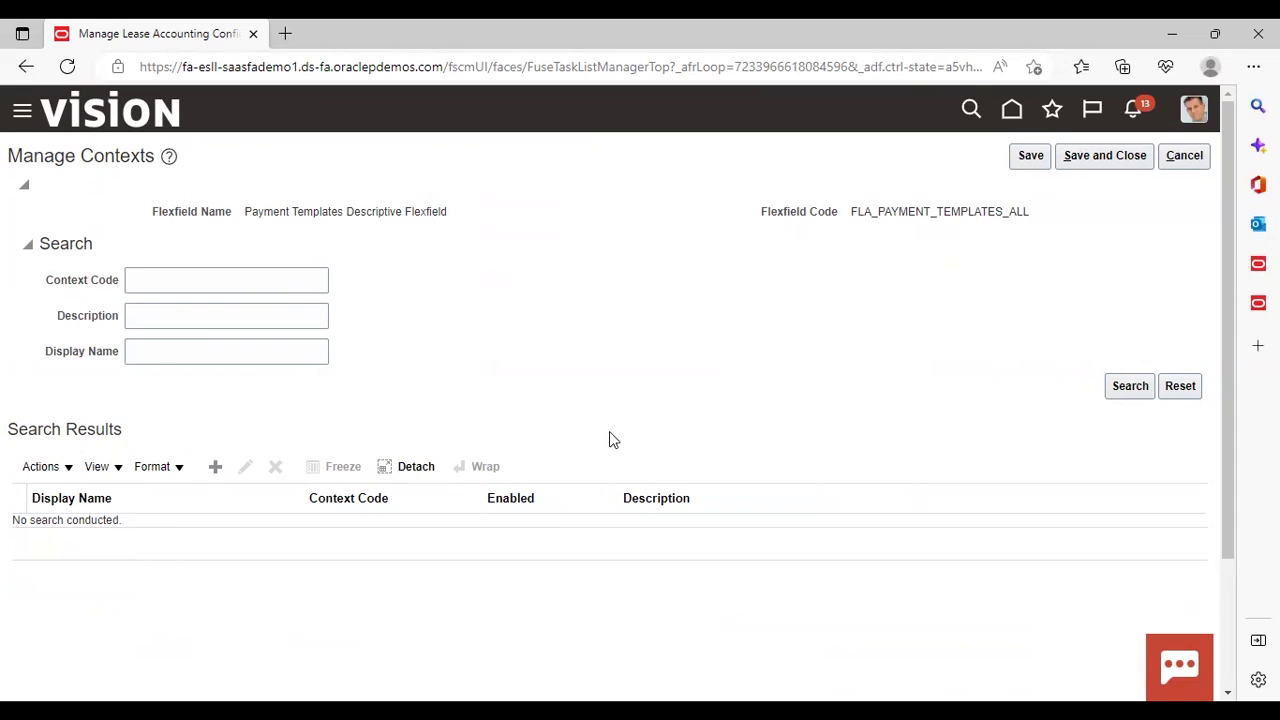
left_click(215, 467)
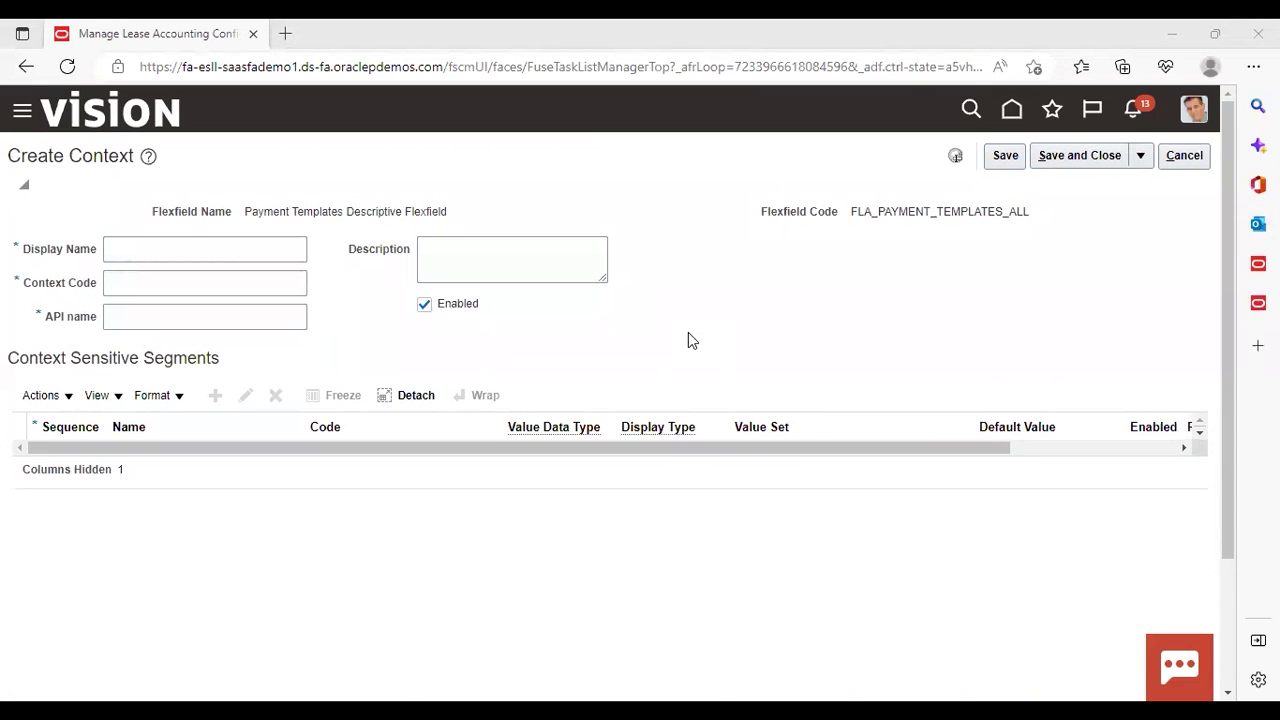
left_click(277, 251)
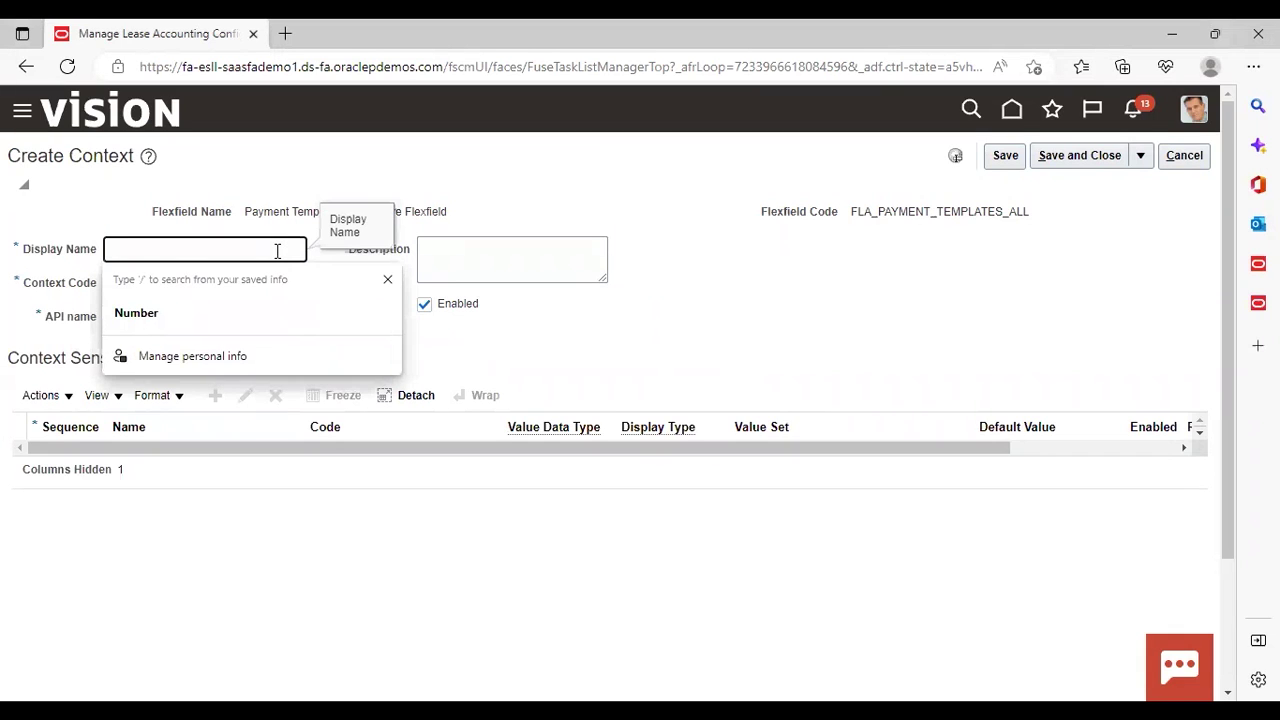
type("Paym")
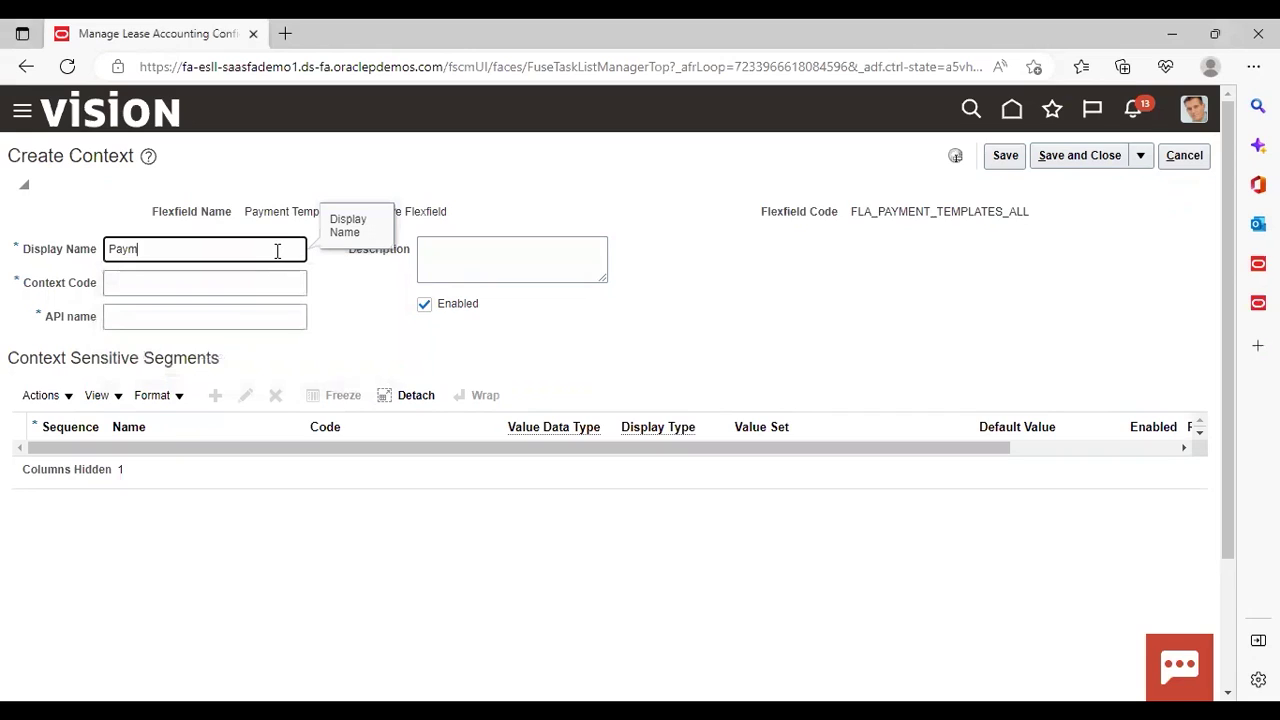
type("ent template DFF")
left_click(403, 324)
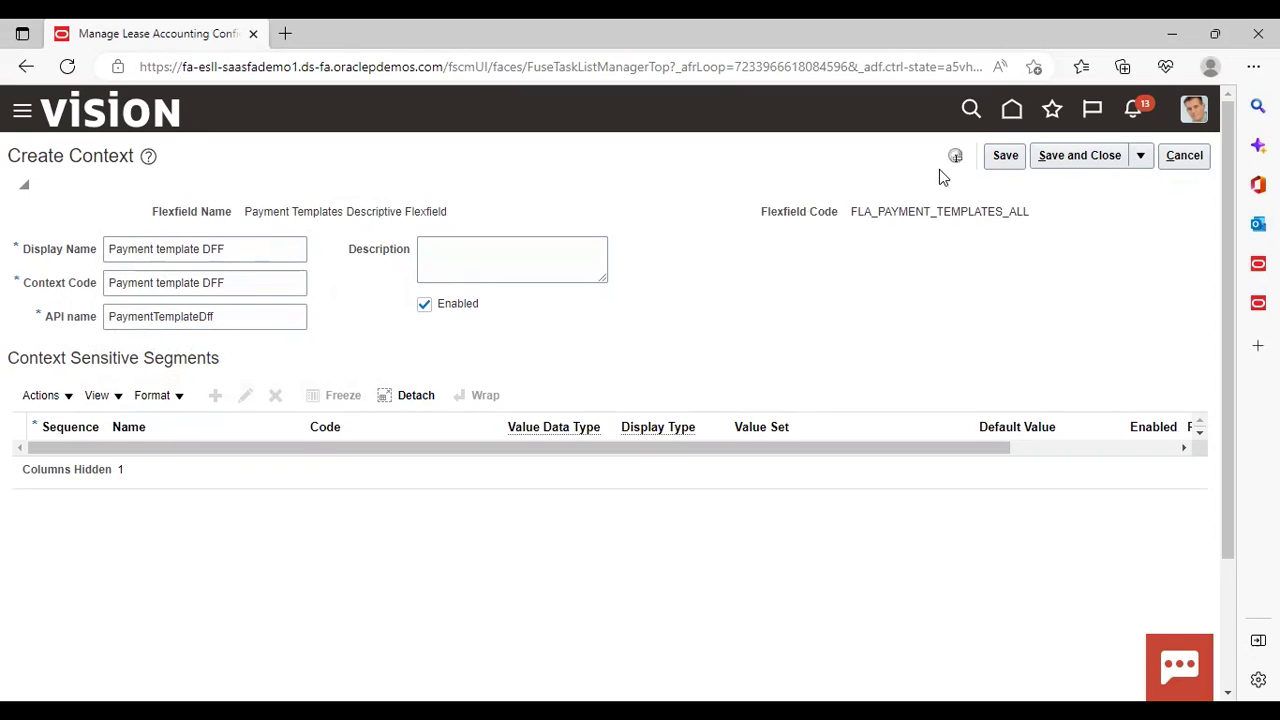
left_click(1006, 158)
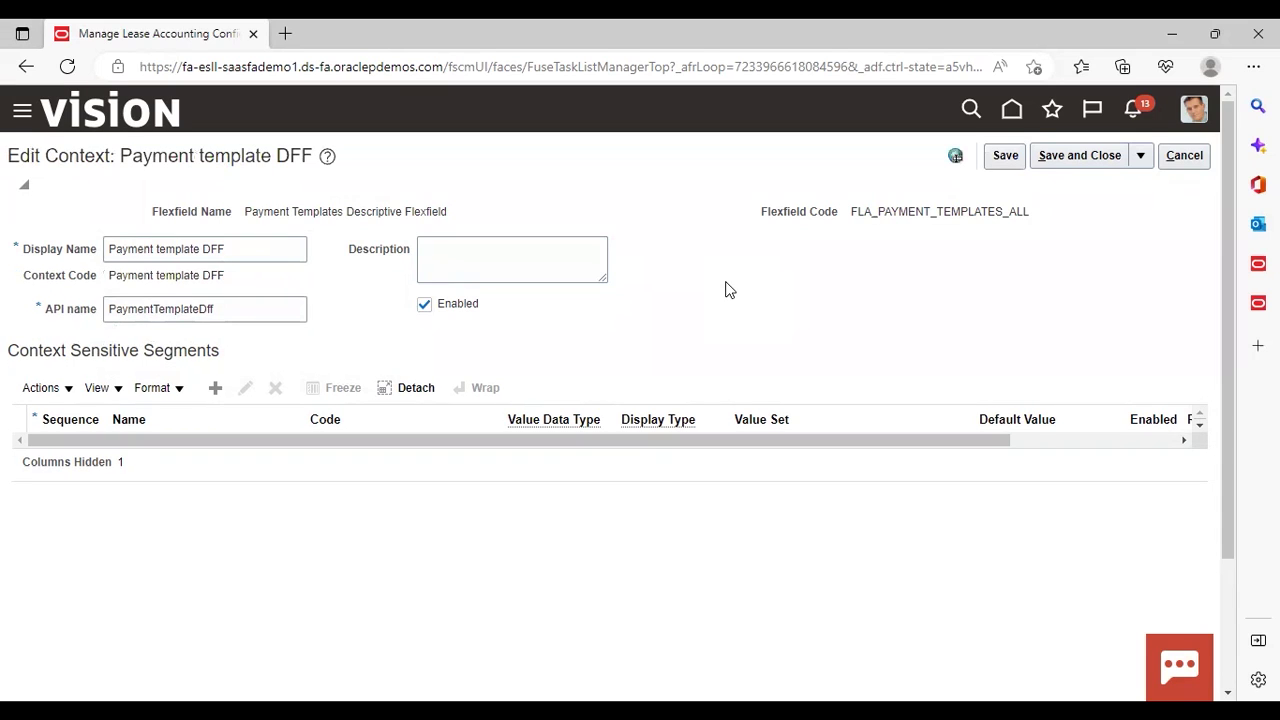
- Add a context segment named 'payment template DFF', letting Code and API Name fill in
left_click(215, 388)
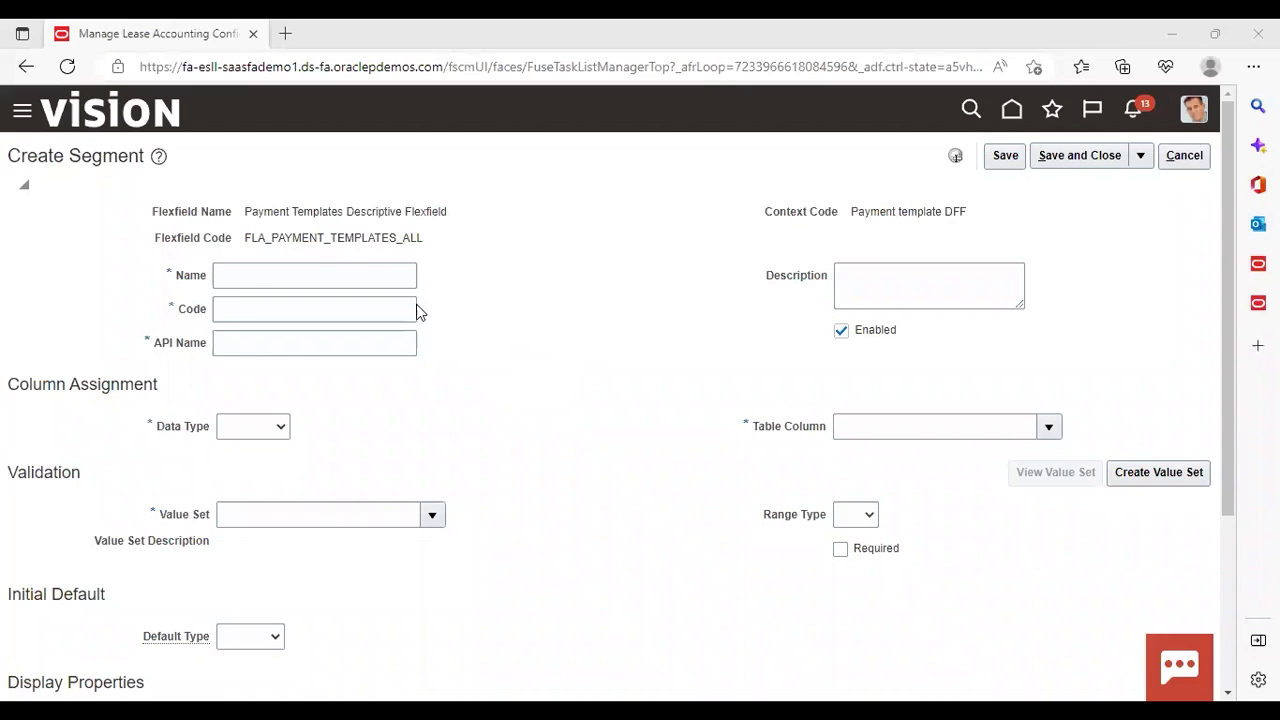
left_click(363, 275)
type("p")
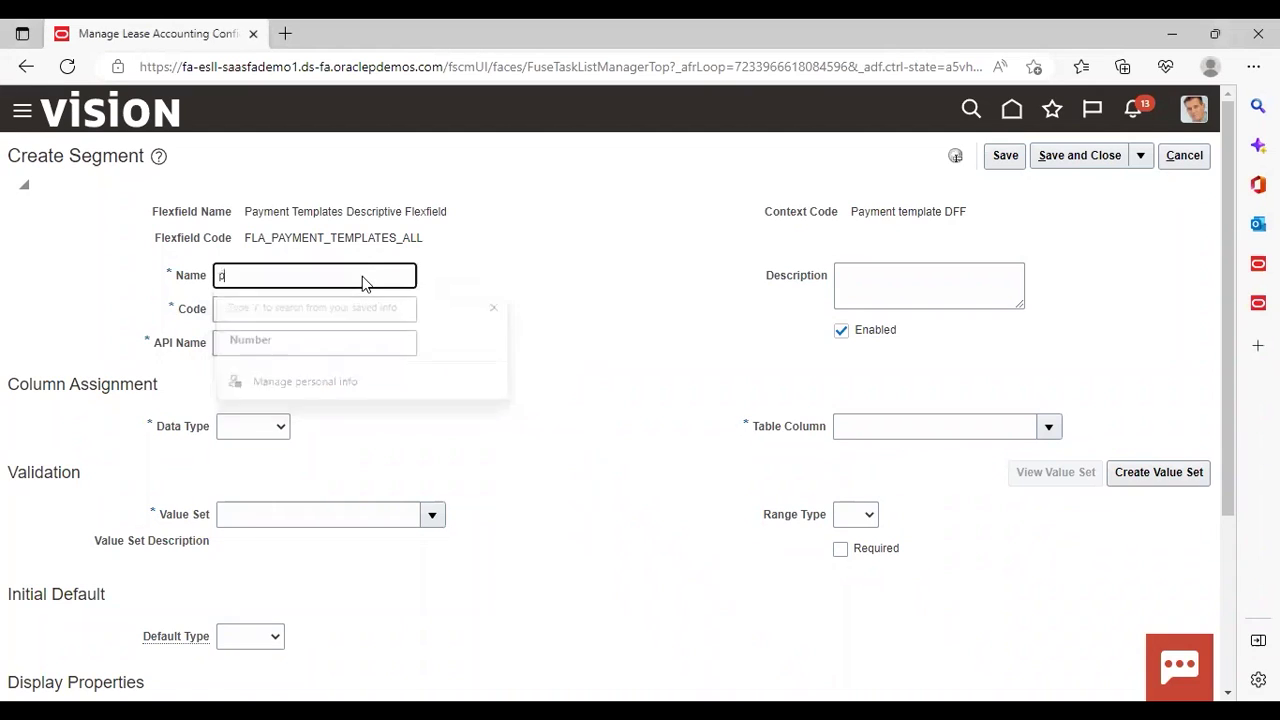
type("ayment te")
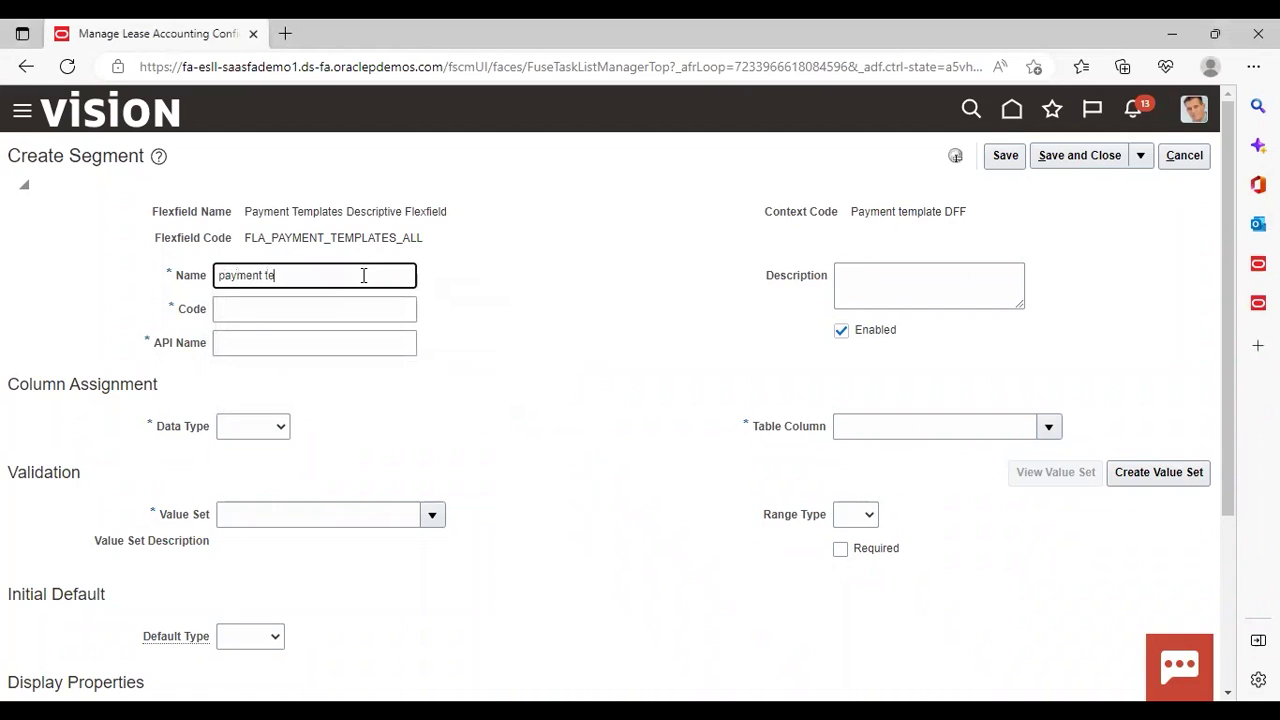
type("mplate DFF")
left_click(540, 330)
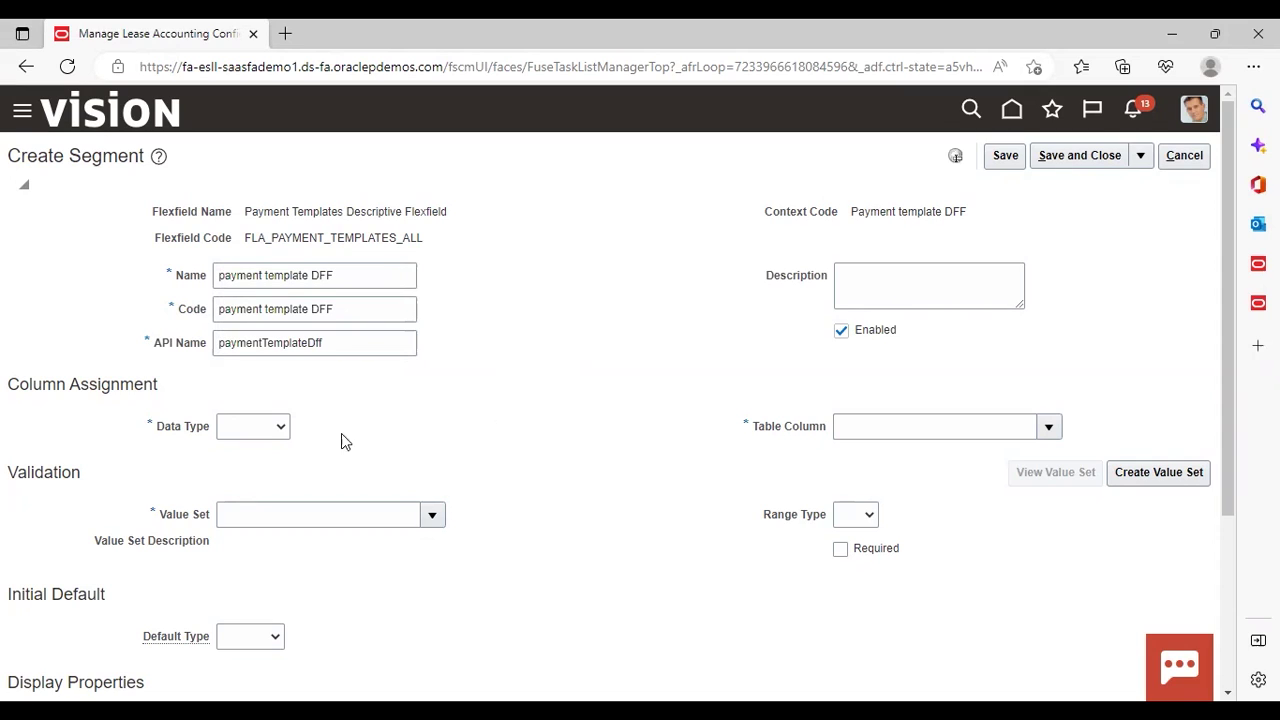
- Give the segment Character data type and the 30 Characters value set, then save it
left_click(284, 430)
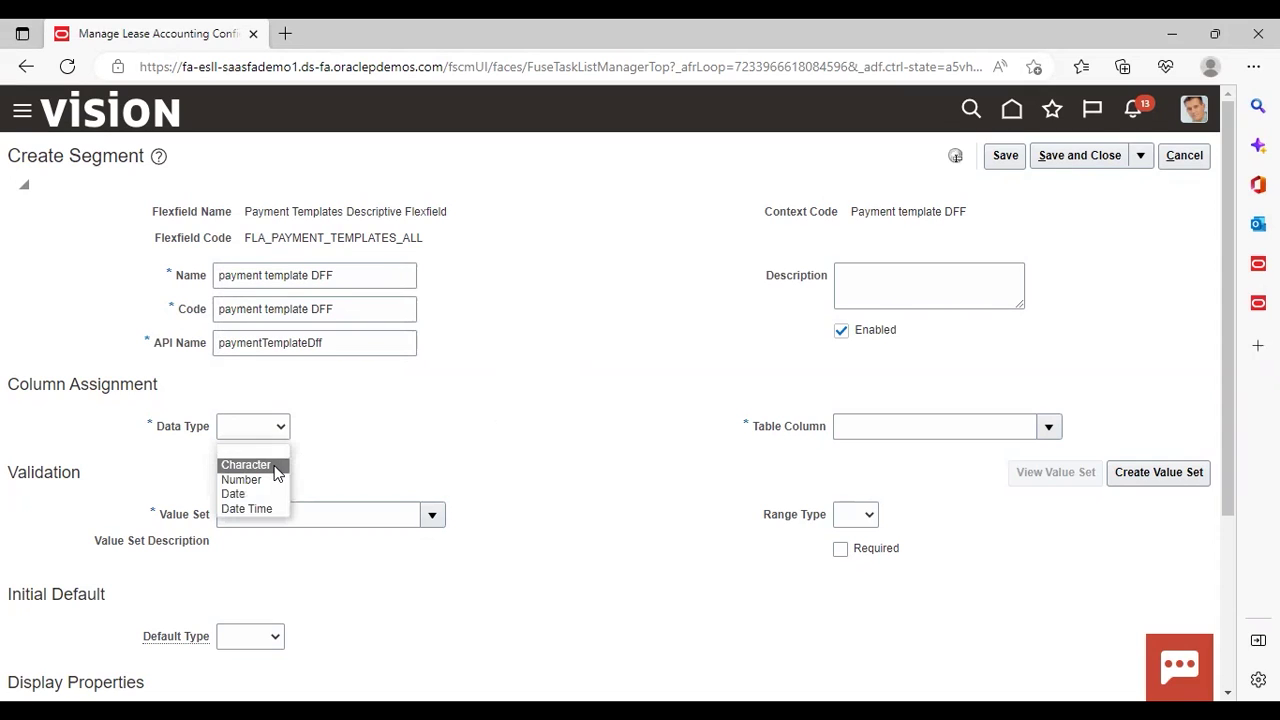
left_click(277, 466)
left_click(433, 514)
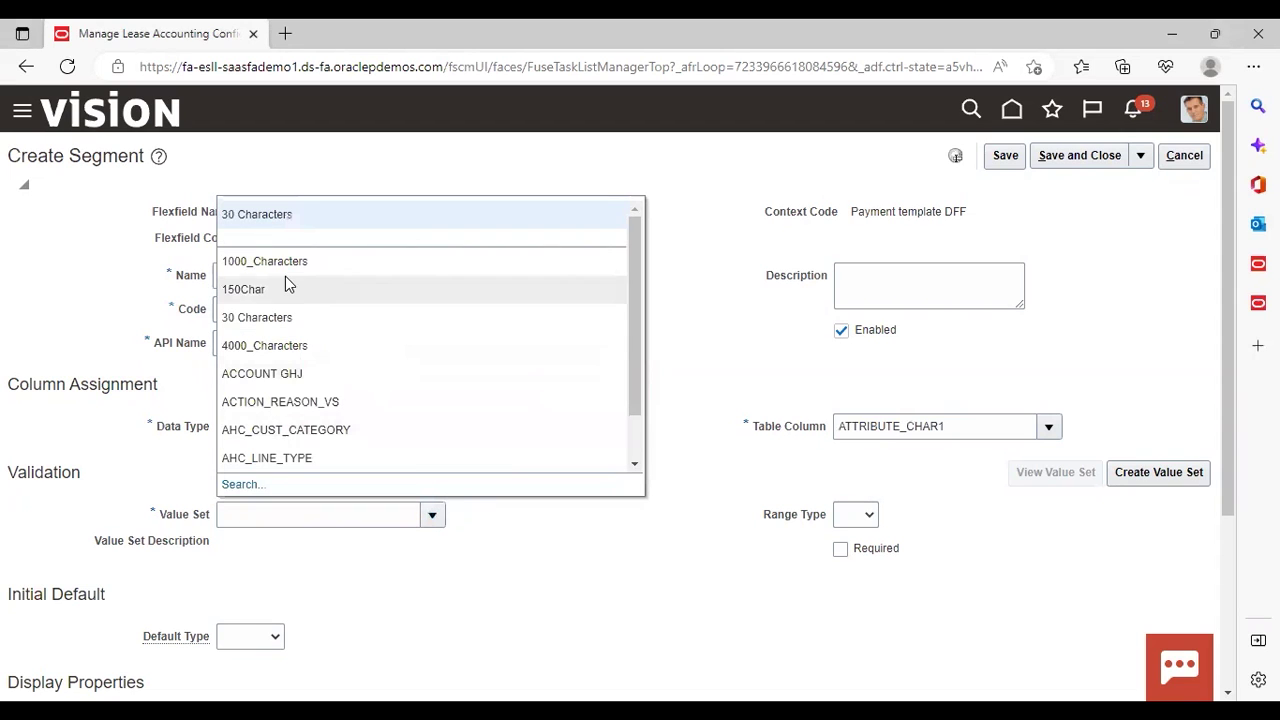
left_click(255, 222)
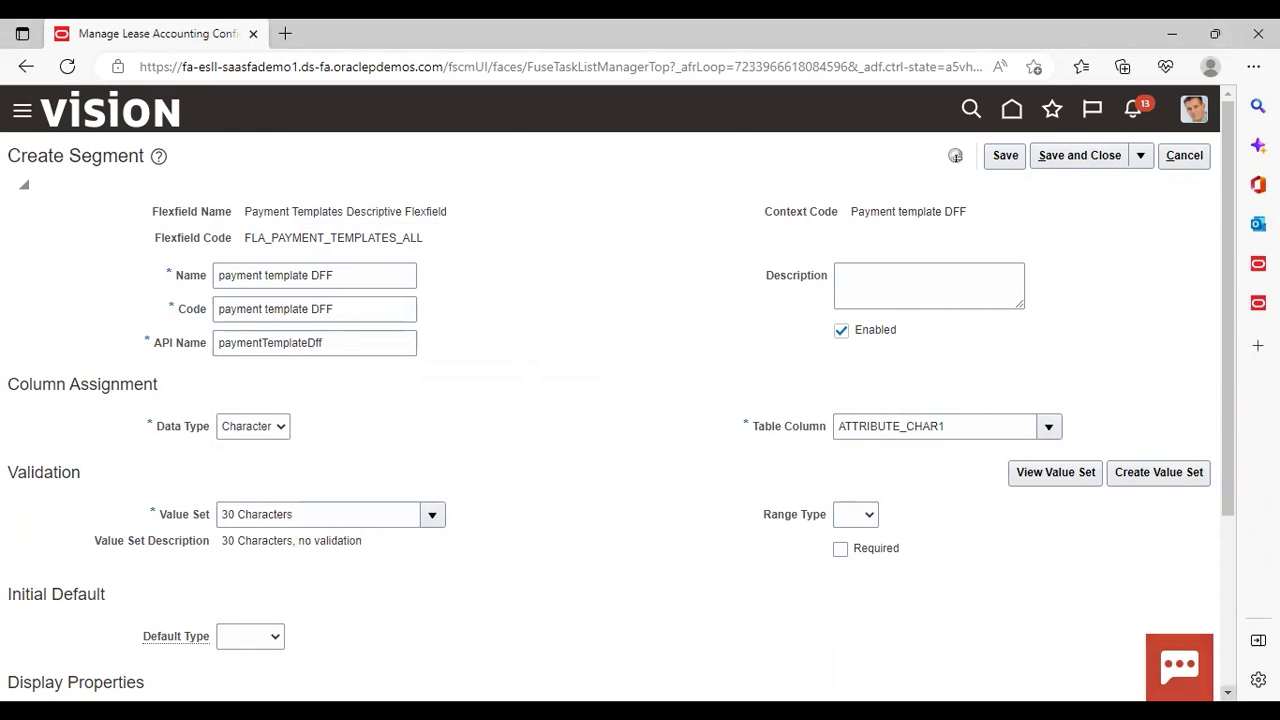
scroll(640, 400, "down", 5)
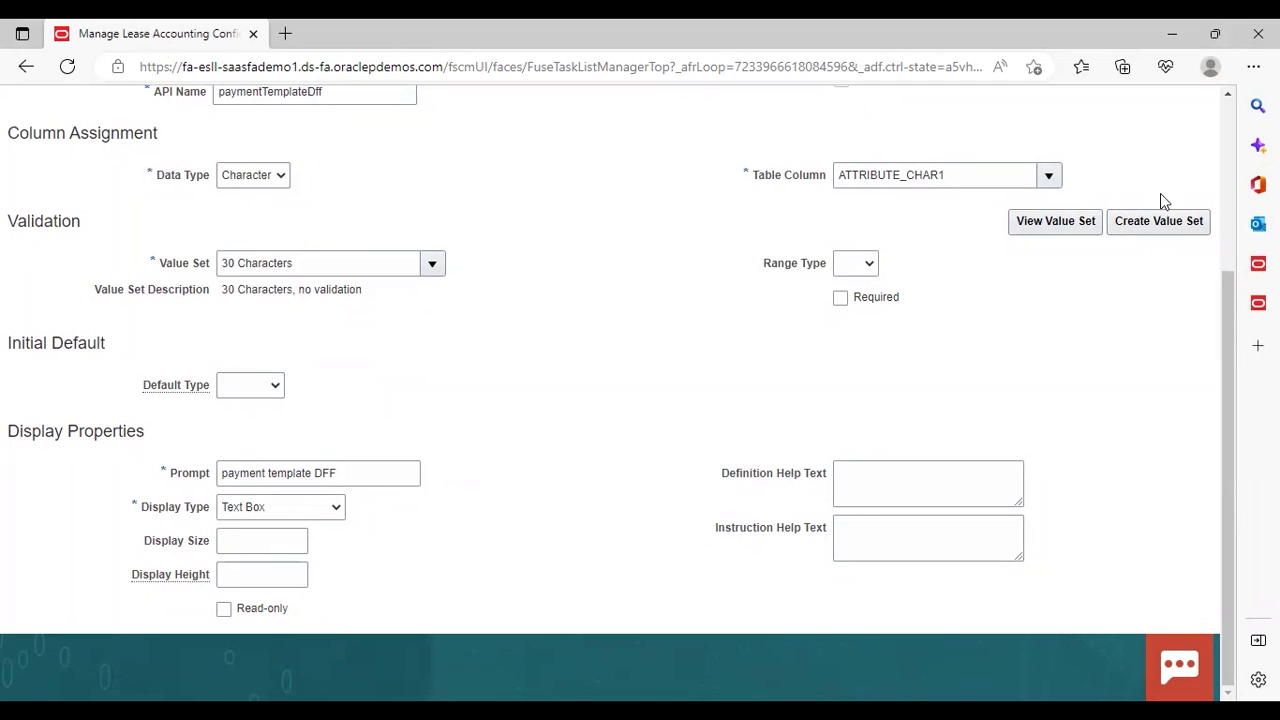
left_click(1229, 128)
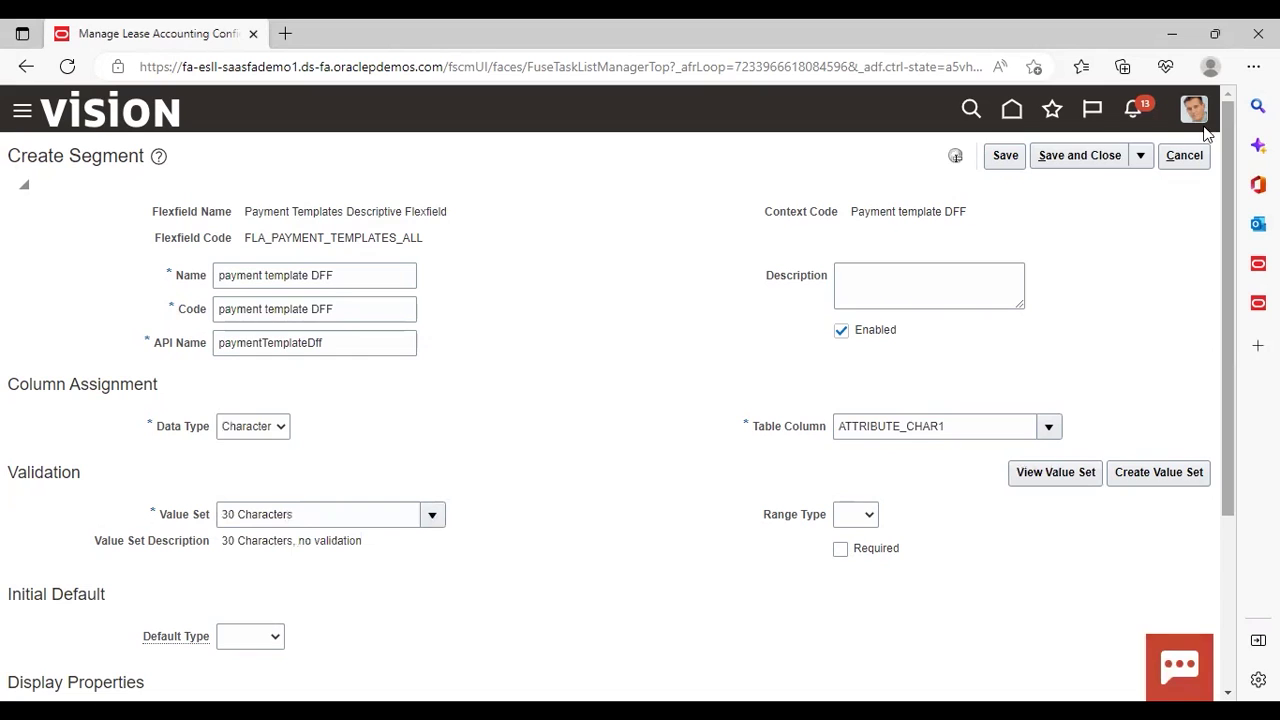
left_click(1080, 155)
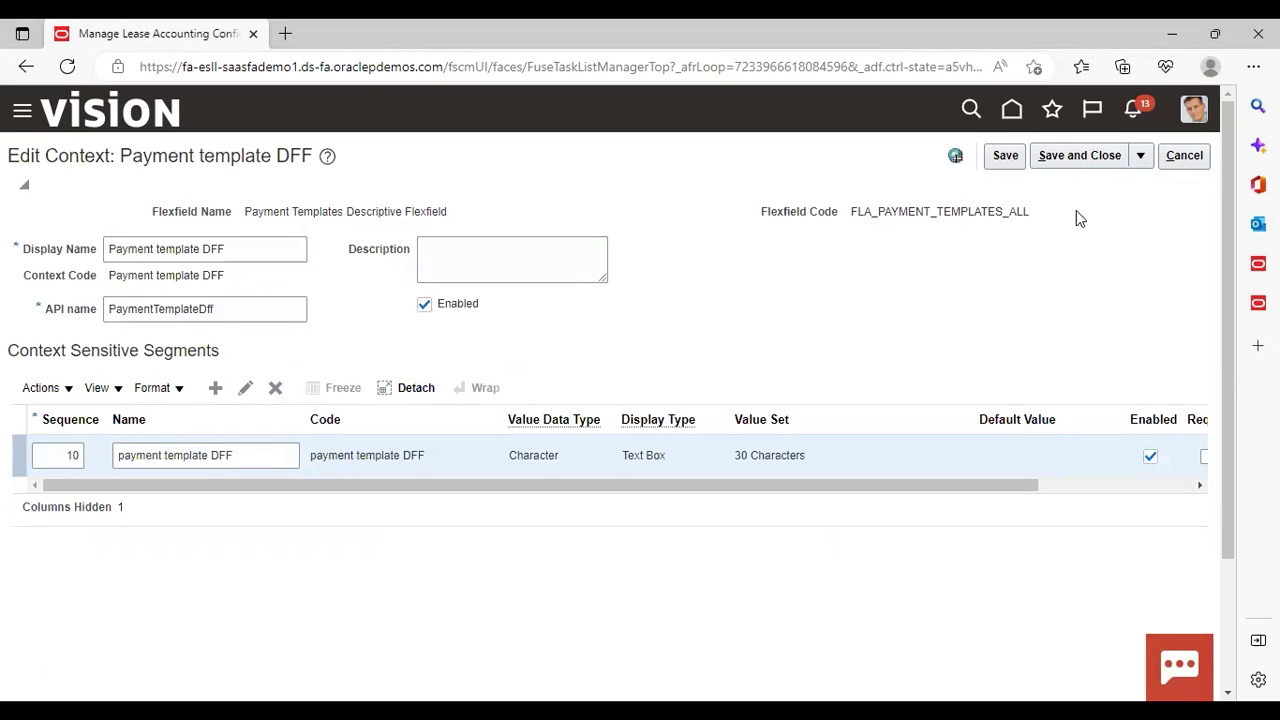
- Save and close the context, the contexts list and the flexfield, returning to search results
left_click(1078, 156)
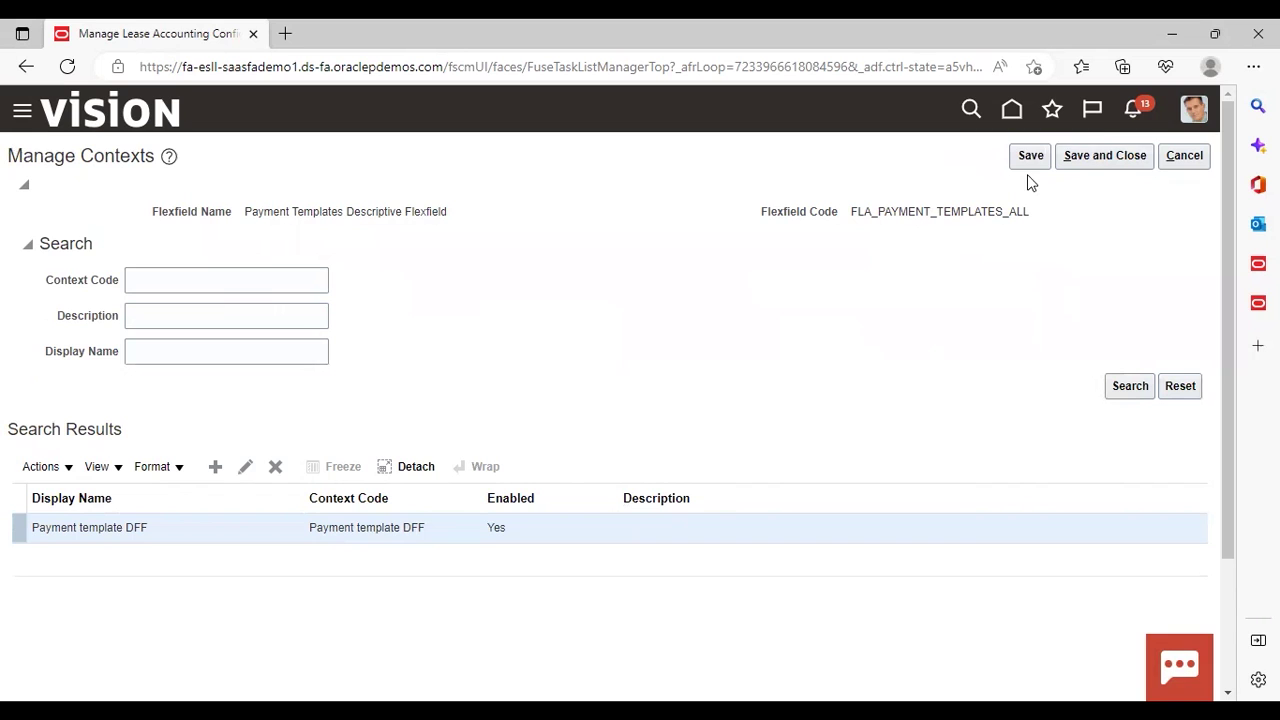
left_click(1102, 157)
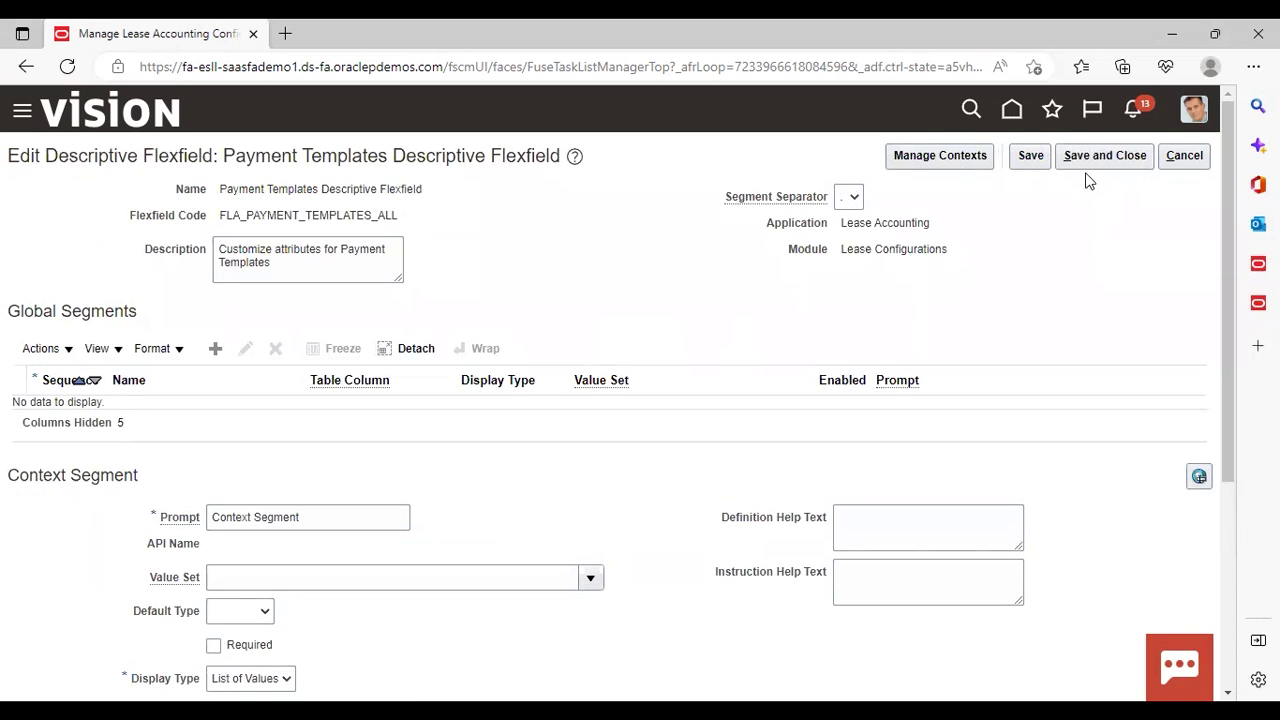
left_click(1098, 157)
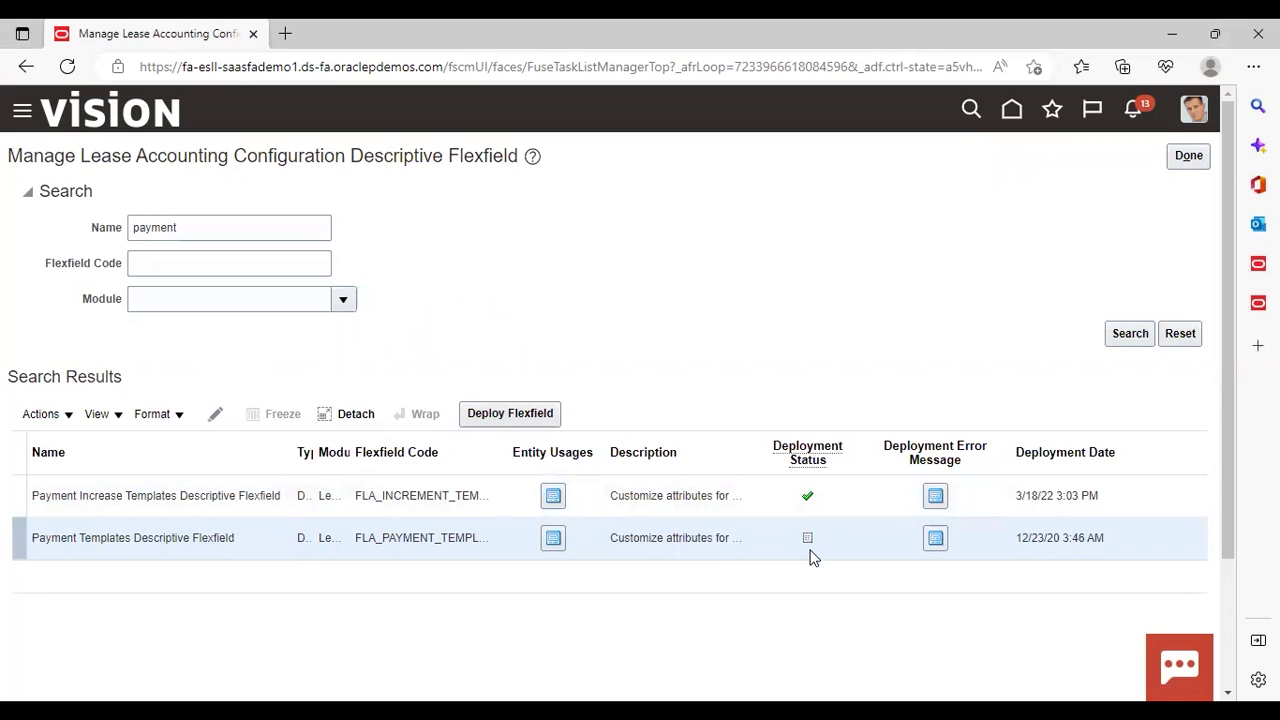
- Deploy the Payment Templates Descriptive Flexfield and confirm the successful deployment
left_click(532, 416)
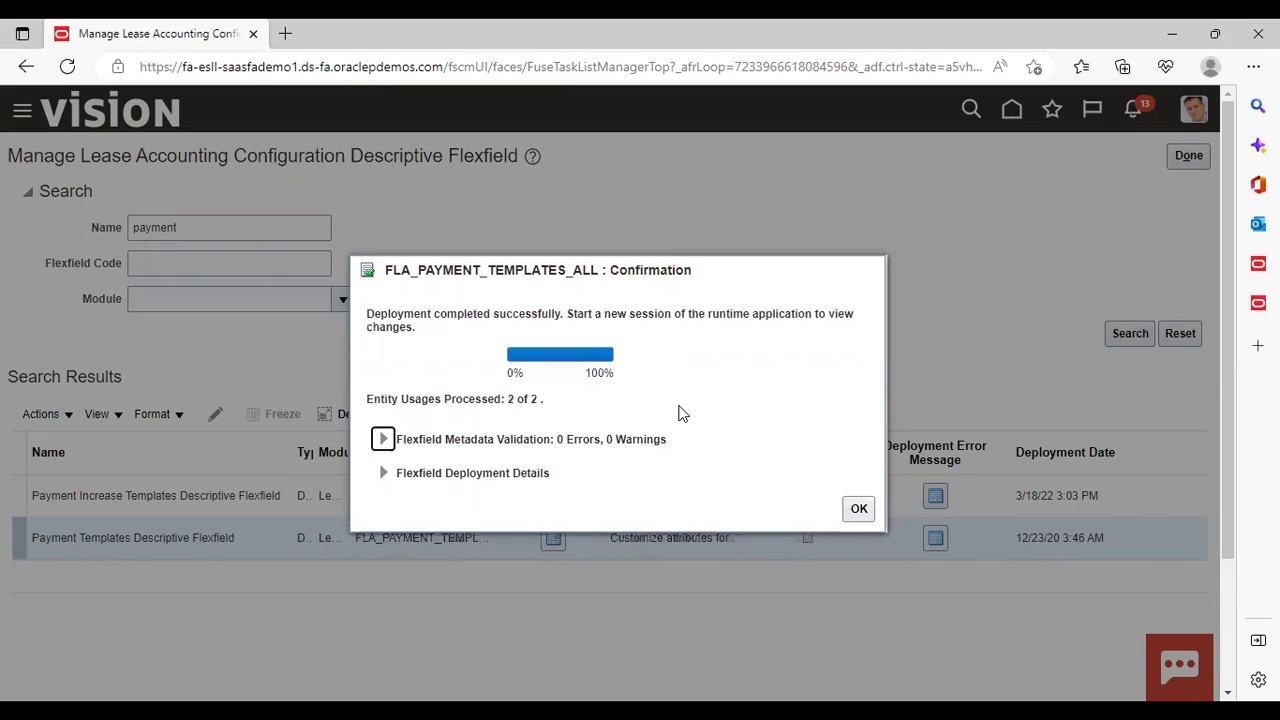
left_click(856, 509)
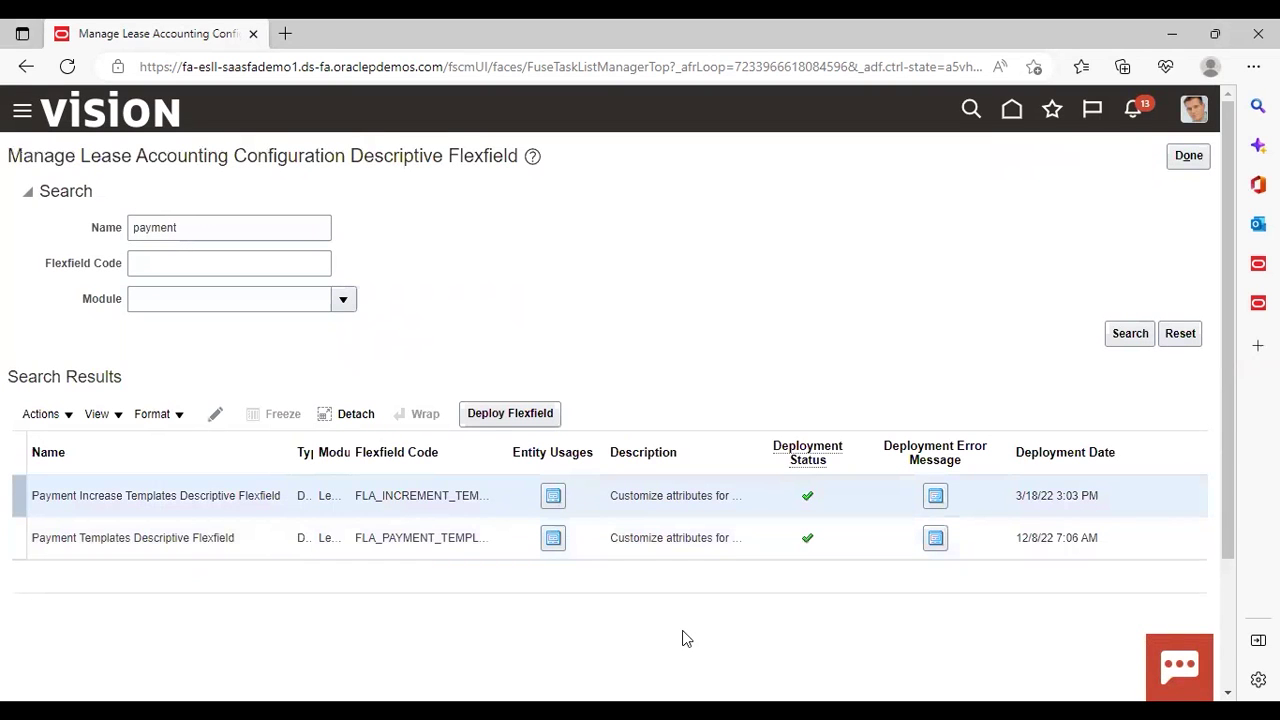
left_click(192, 551)
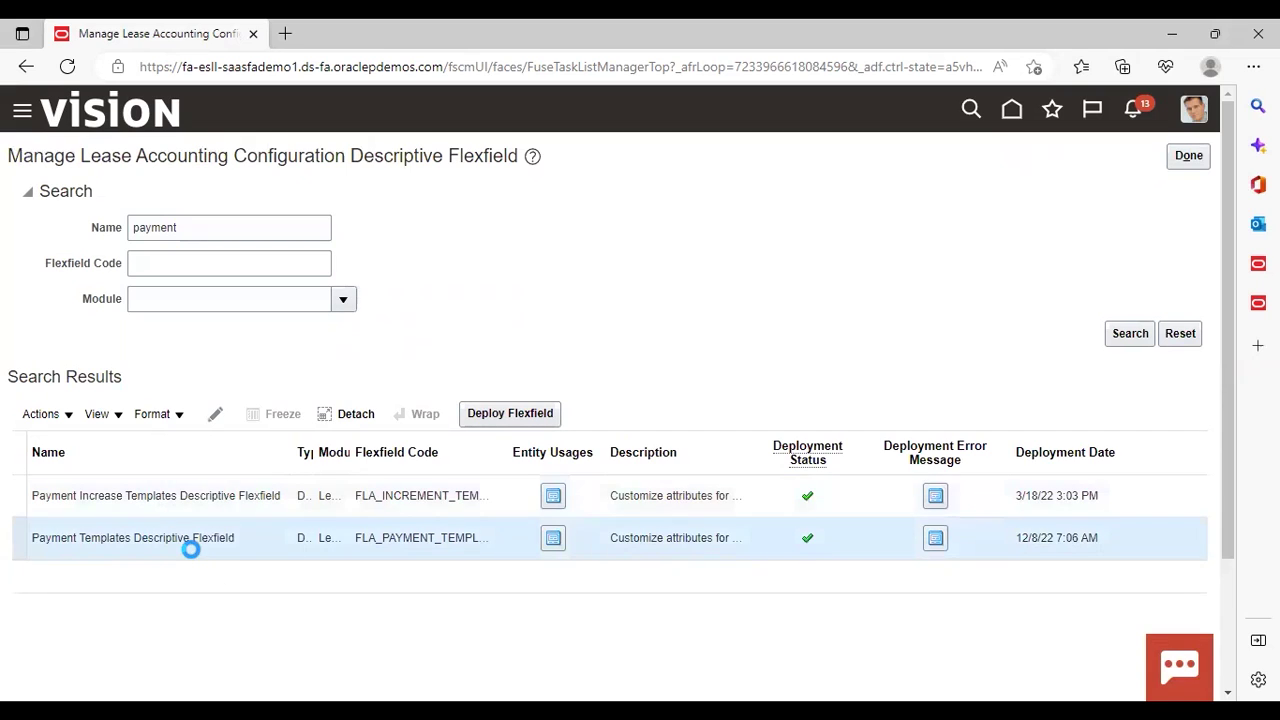